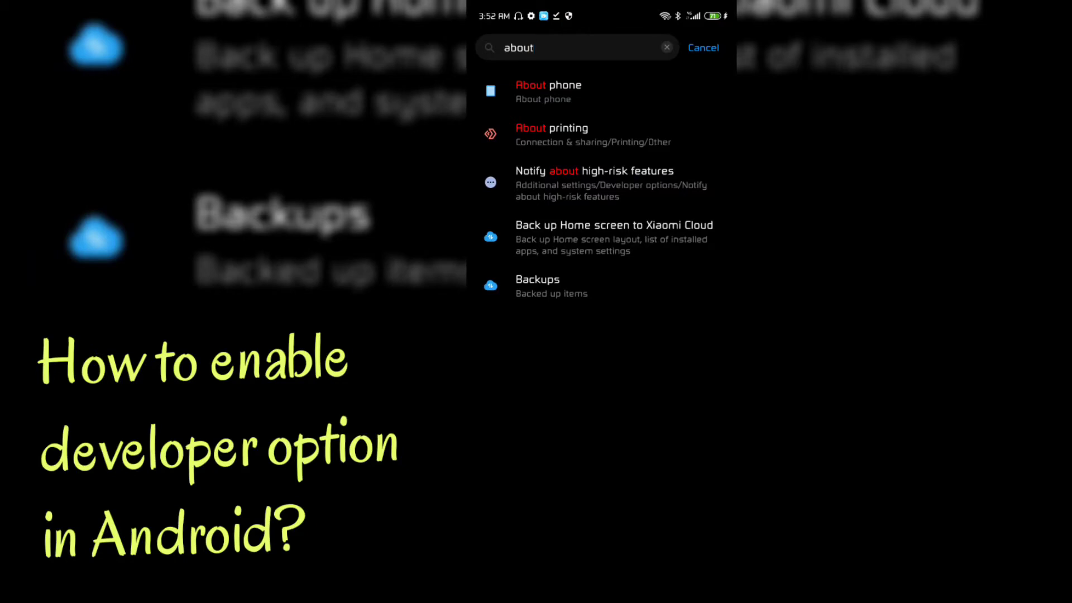
# Open About phone from the settings search, activate the MIUI version entry repeatedly to enable developer options, and return to the main settings
pyautogui.click(548, 91)
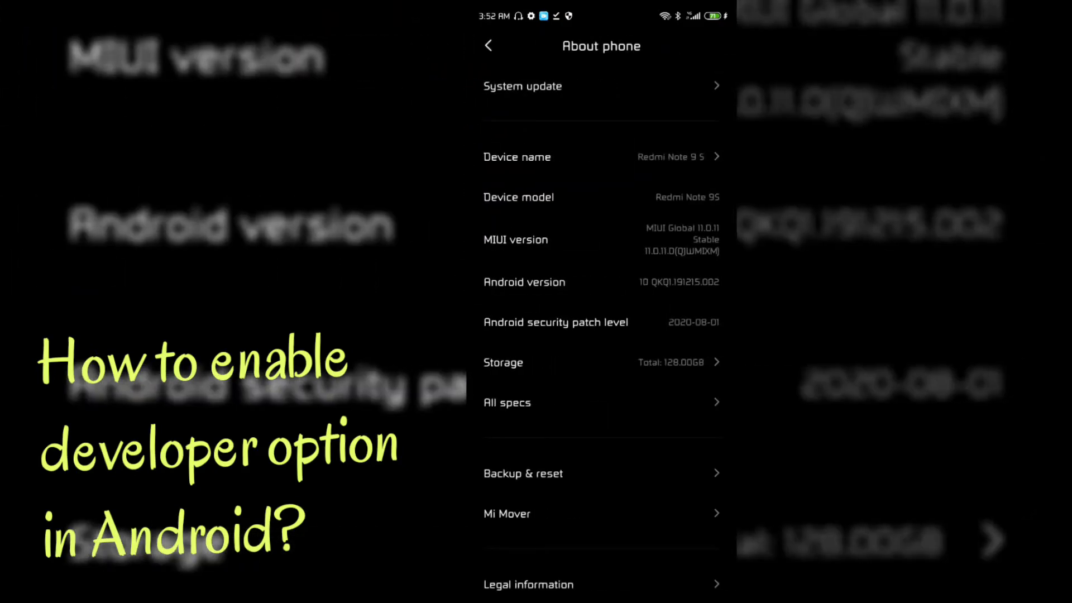
pyautogui.click(516, 239)
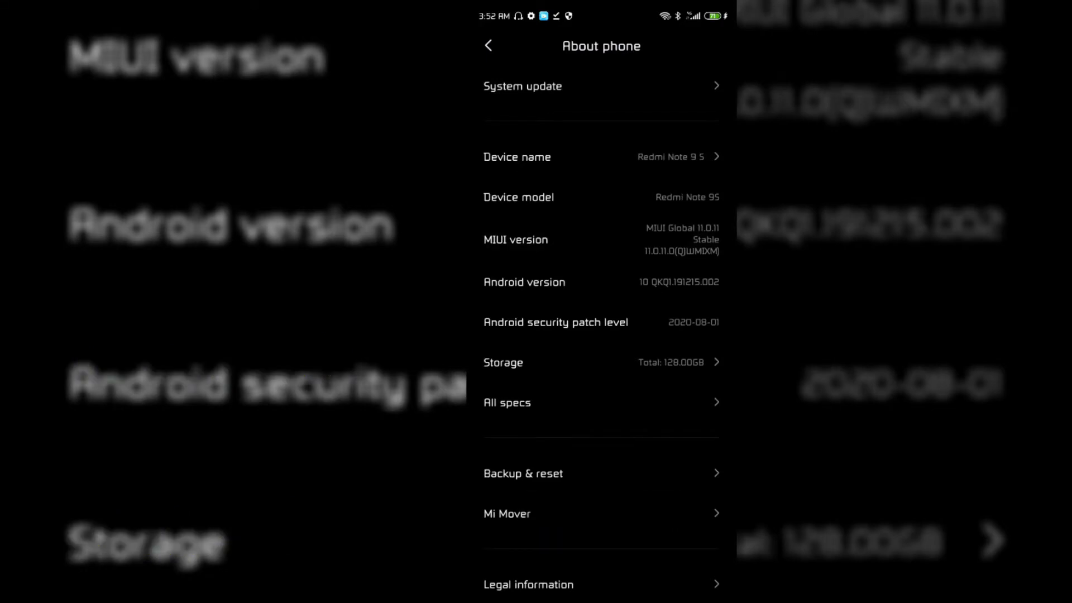
pyautogui.click(516, 240)
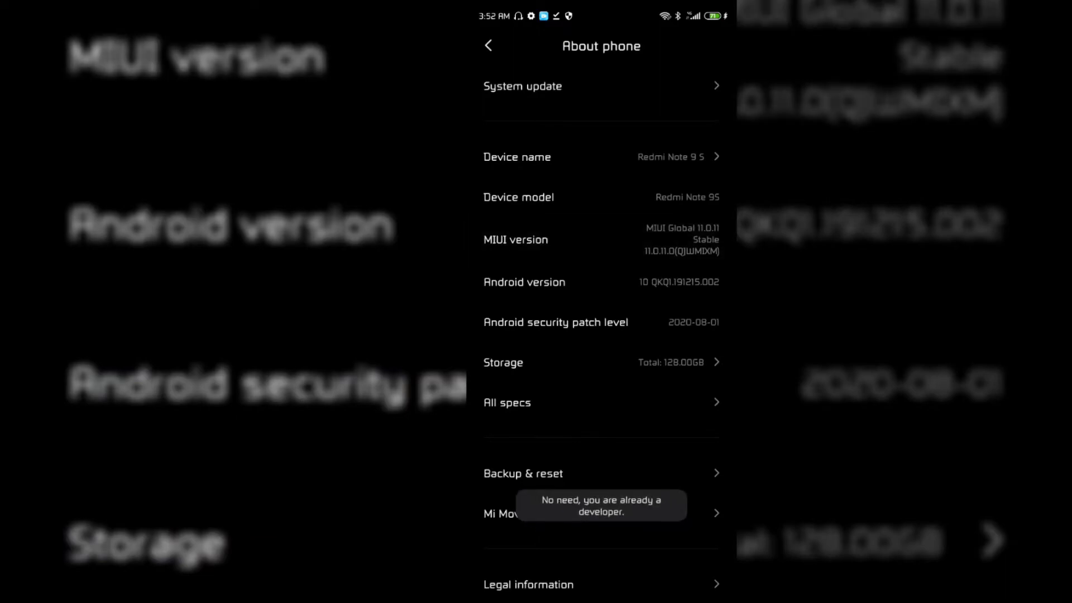
pyautogui.scroll(-2, 601, 335)
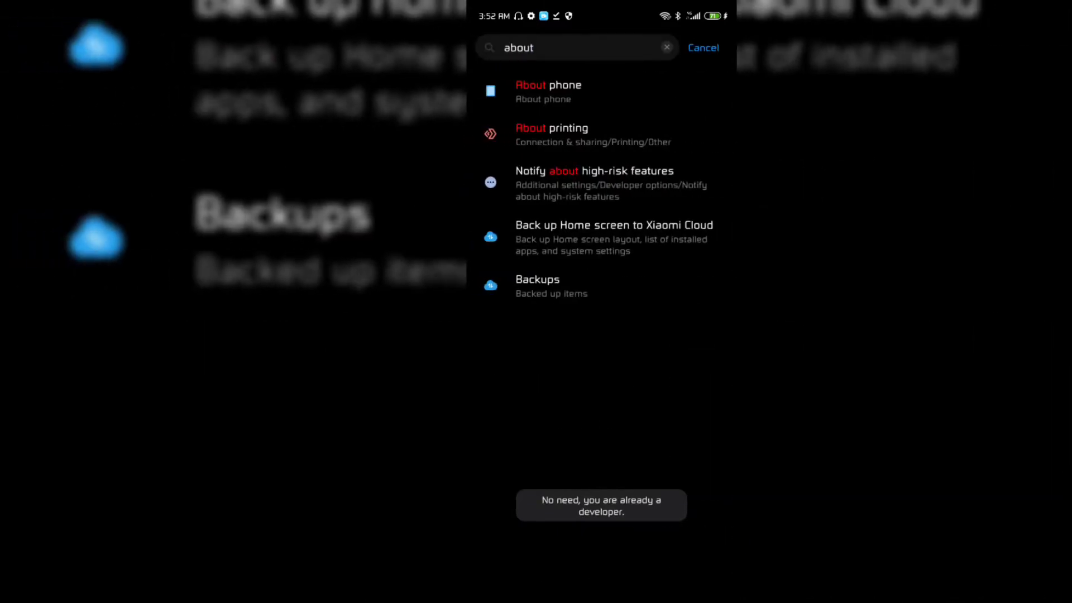
pyautogui.press('Escape')
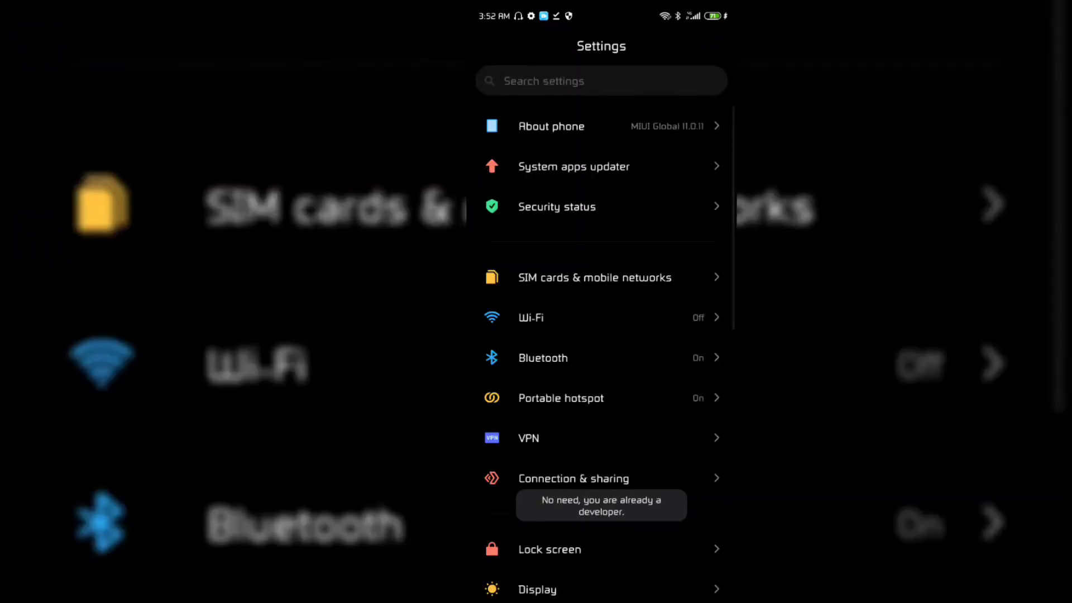
# Open Developer options within Additional settings
pyautogui.scroll(-3, 601, 335)
pyautogui.scroll(-7, 601, 335)
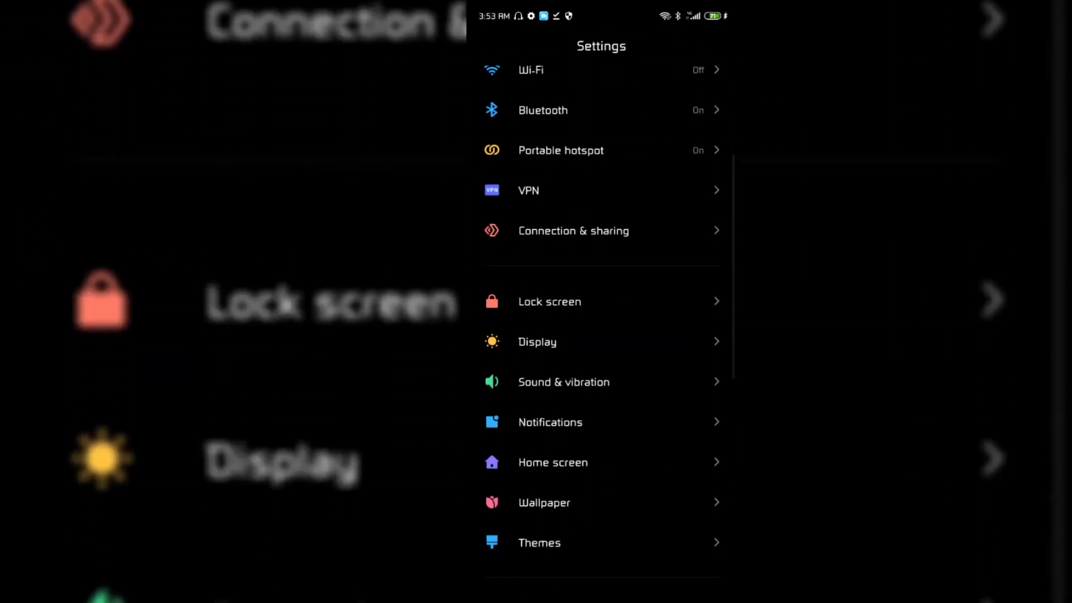
pyautogui.scroll(-3, 601, 335)
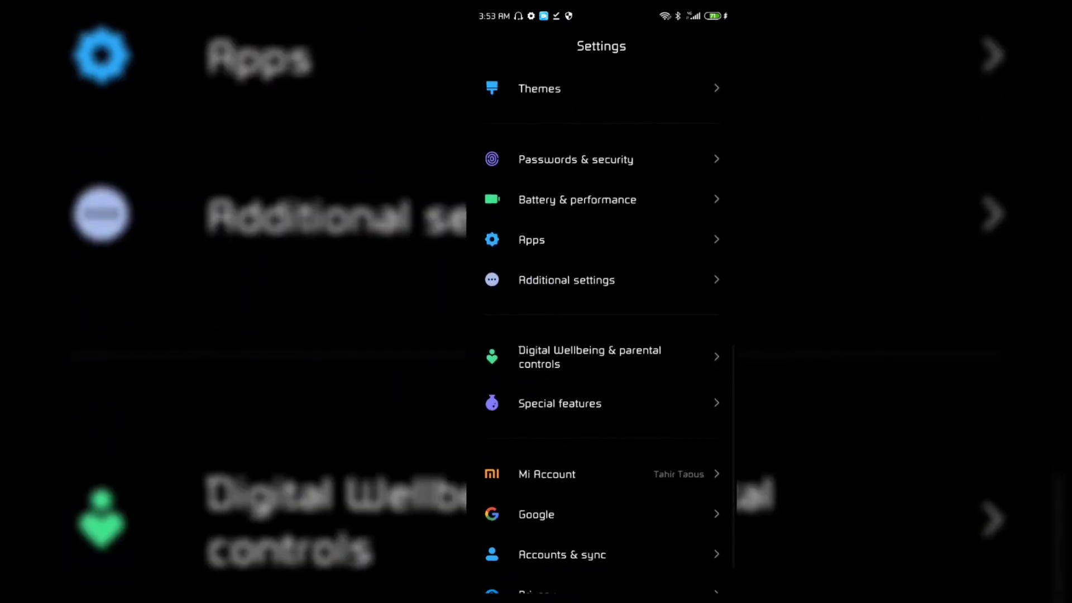
pyautogui.click(567, 277)
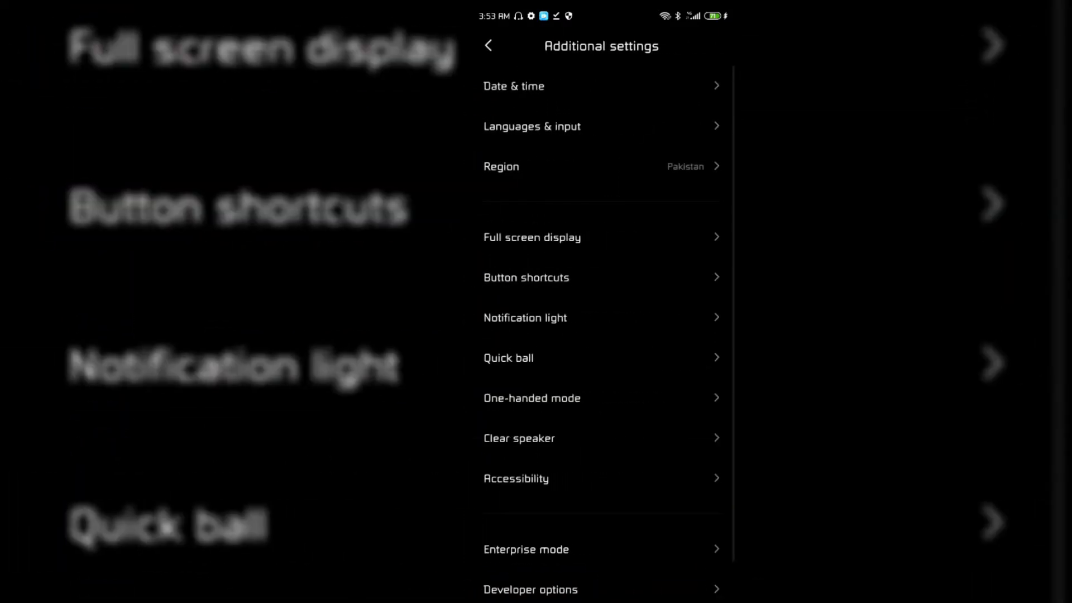
pyautogui.hotkey('alt', 'Tab')
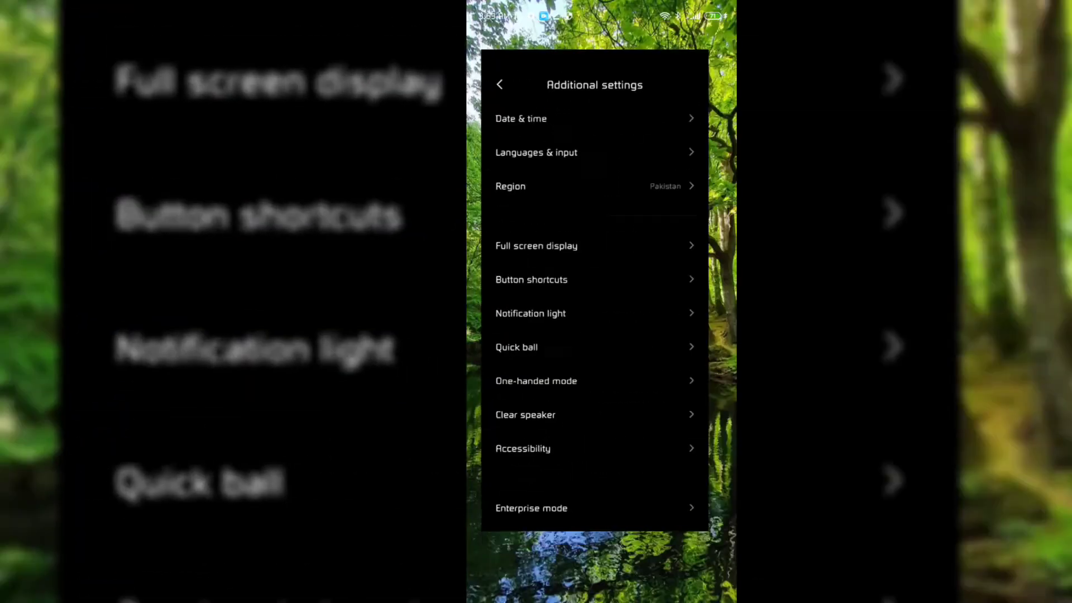
pyautogui.press('Escape')
pyautogui.scroll(-1, 601, 335)
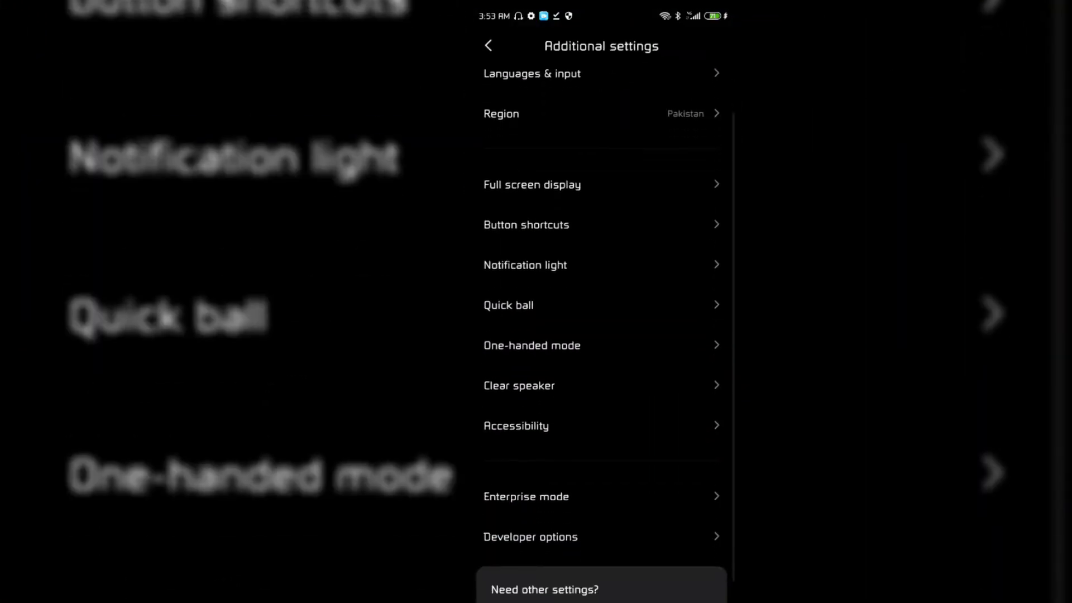
pyautogui.click(531, 536)
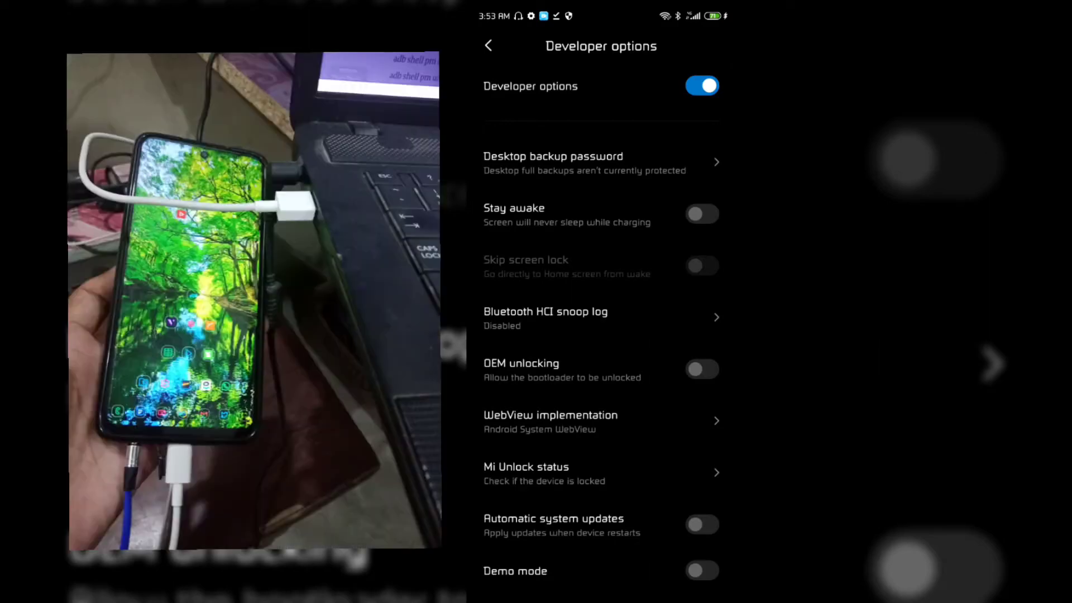
# Locate the USB debugging setting in the Debugging section of the developer options
pyautogui.scroll(-1, 601, 335)
pyautogui.scroll(-5, 600, 335)
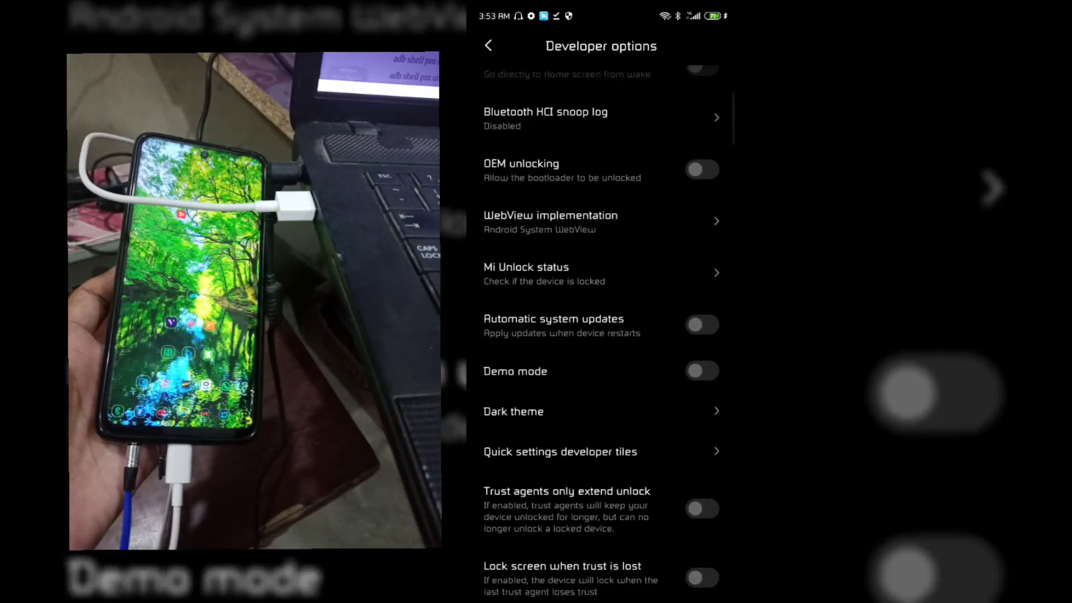
pyautogui.scroll(-4, 601, 335)
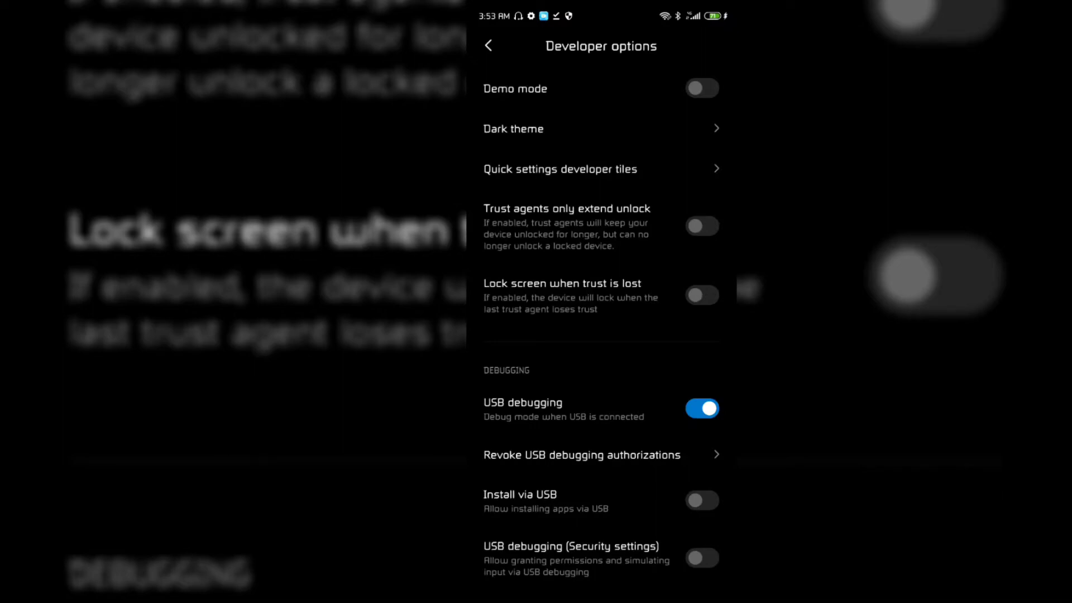
# Leave the settings for the phone's app drawer and look through the whole list of installed apps
pyautogui.press('super')
pyautogui.moveTo(601, 558); pyautogui.dragTo(602, 279)
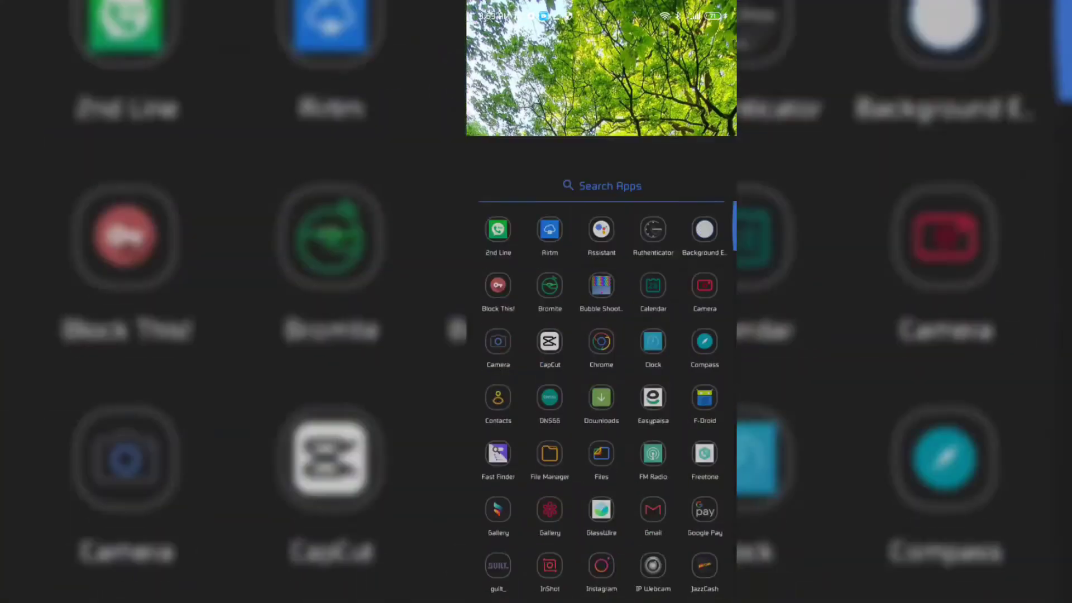
pyautogui.scroll(-3, 601, 335)
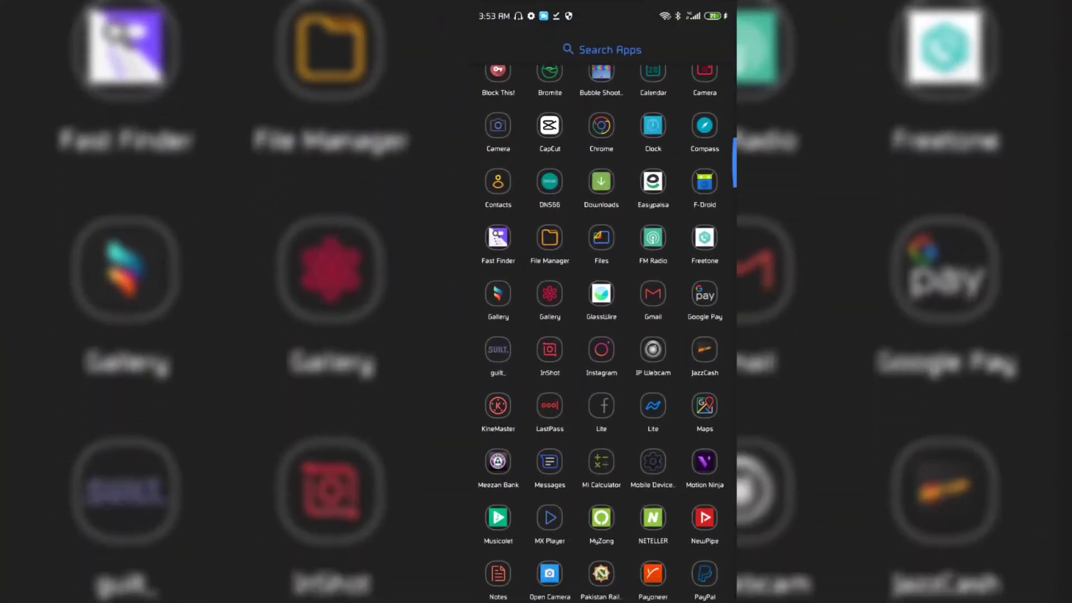
pyautogui.scroll(-5, 601, 335)
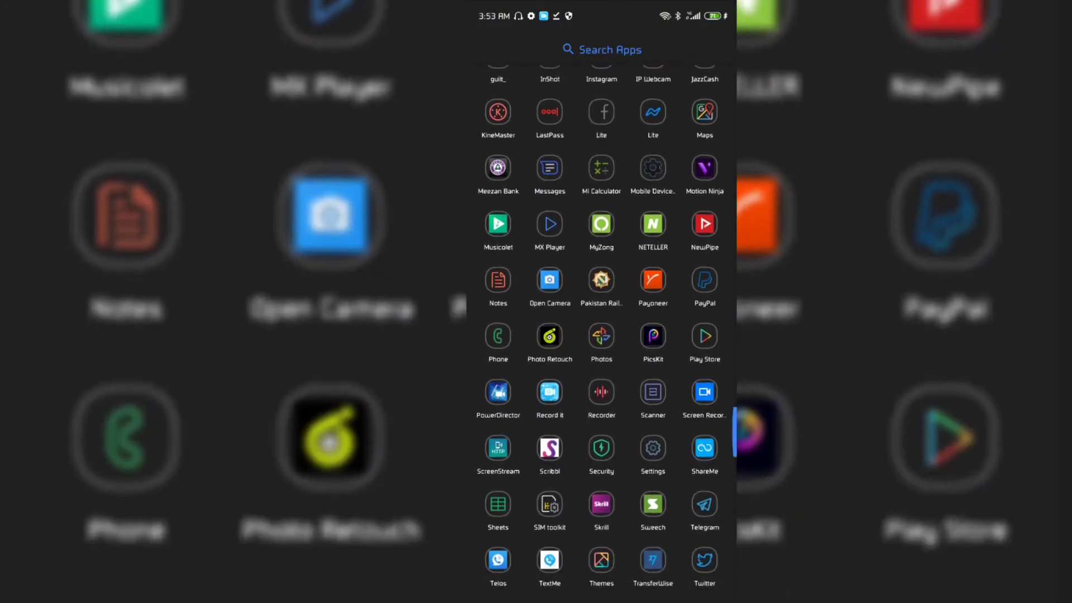
pyautogui.scroll(-2, 601, 335)
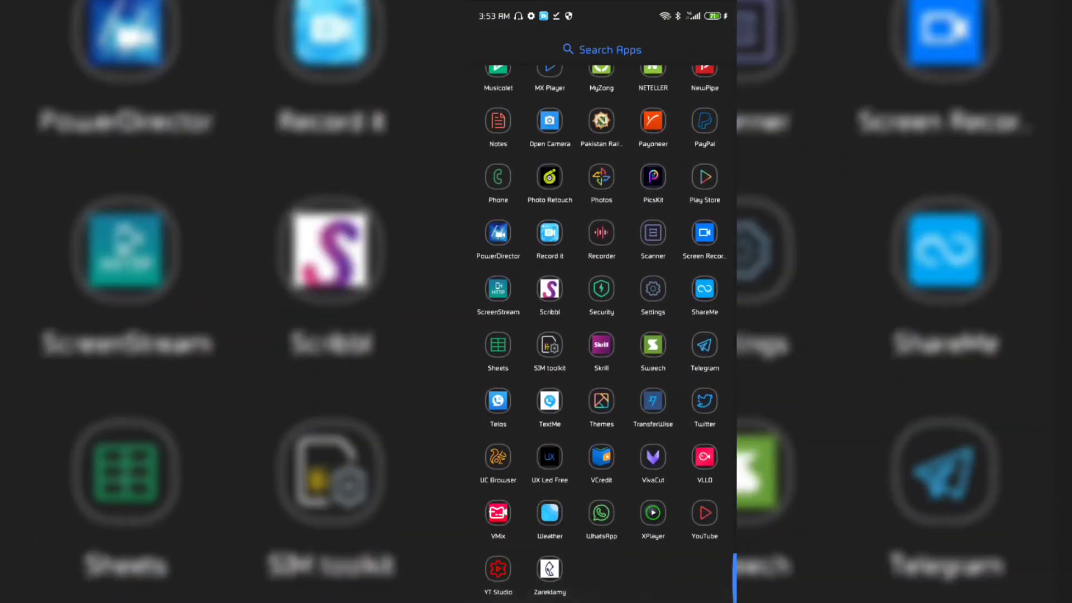
pyautogui.scroll(10, 601, 335)
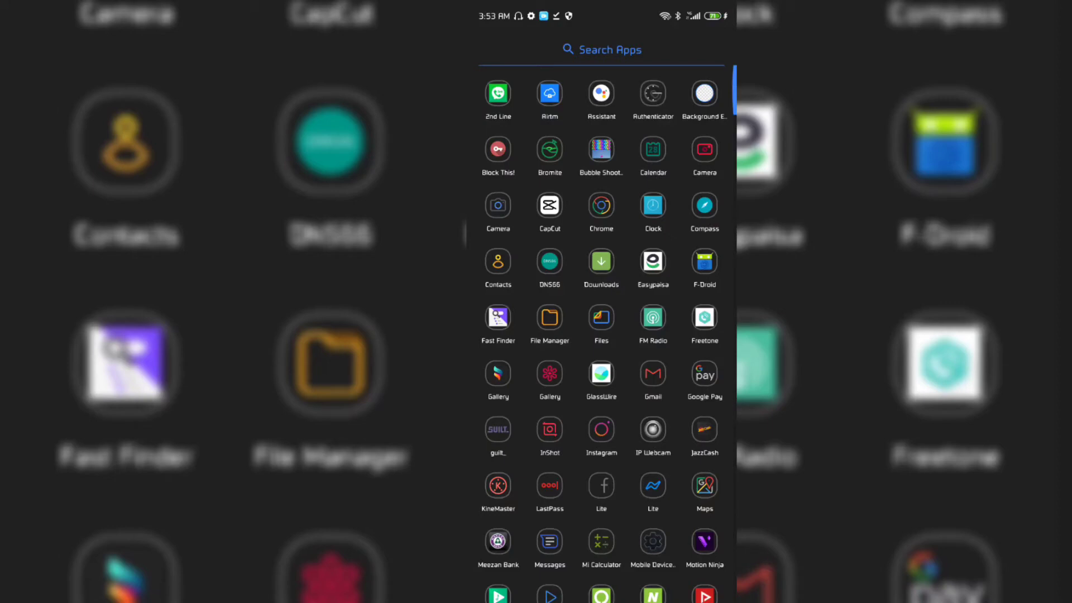
# Search the installed apps for "Mus" and for "Video"
pyautogui.click(601, 49)
pyautogui.write('Mus')
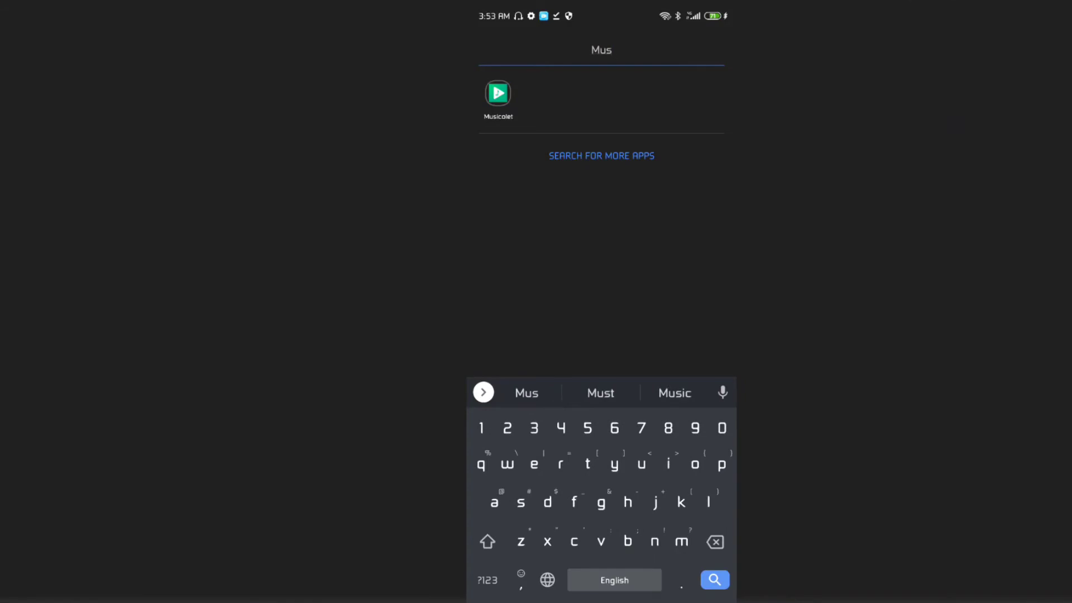
pyautogui.press('BackSpace')
pyautogui.press('BackSpace')
pyautogui.press('BackSpace')
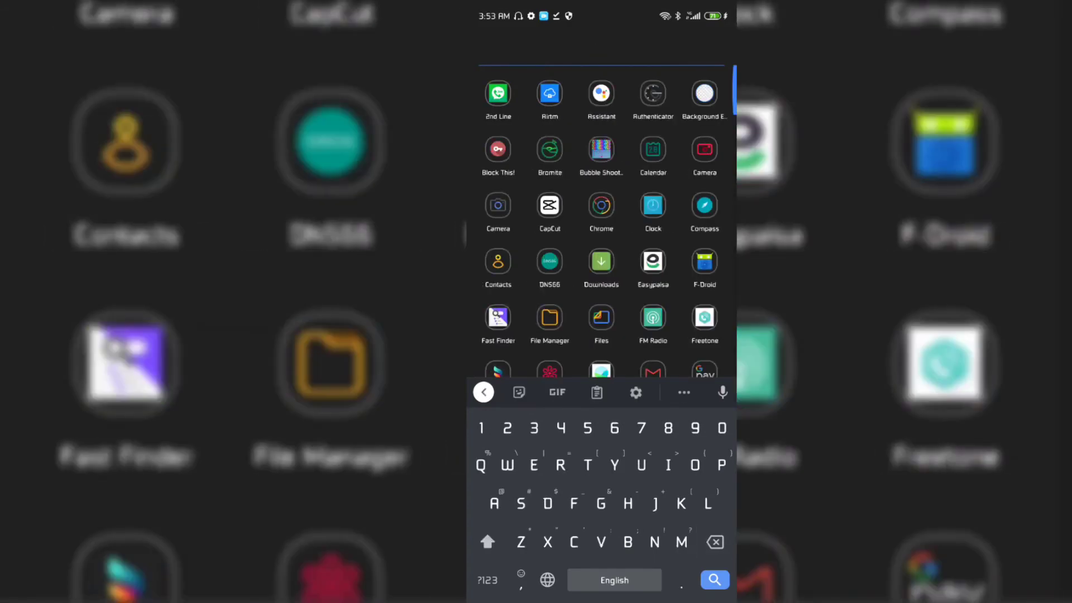
pyautogui.write('Vide')
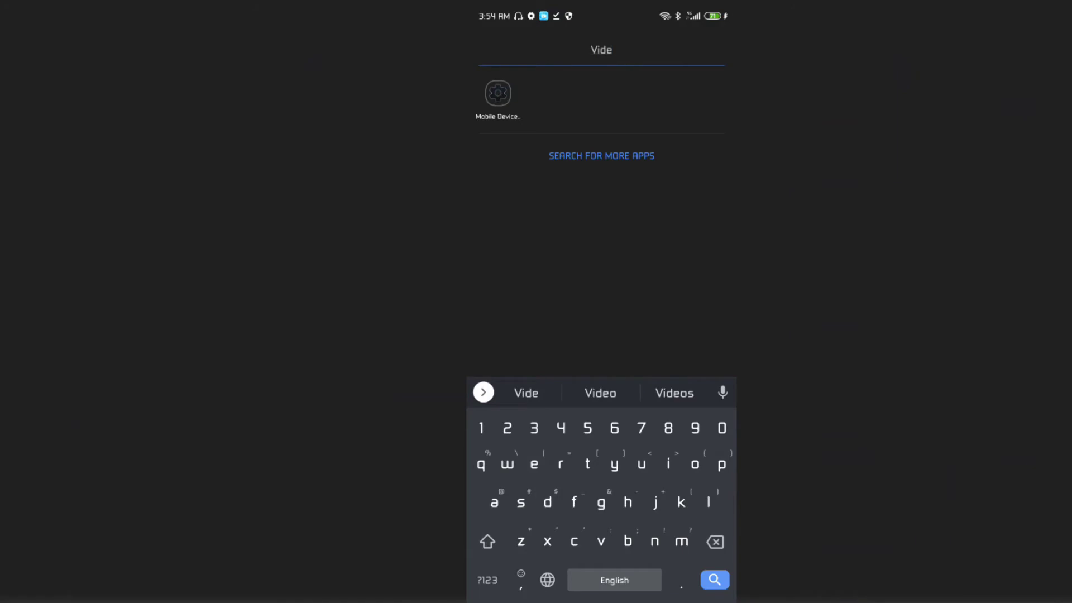
pyautogui.write('o')
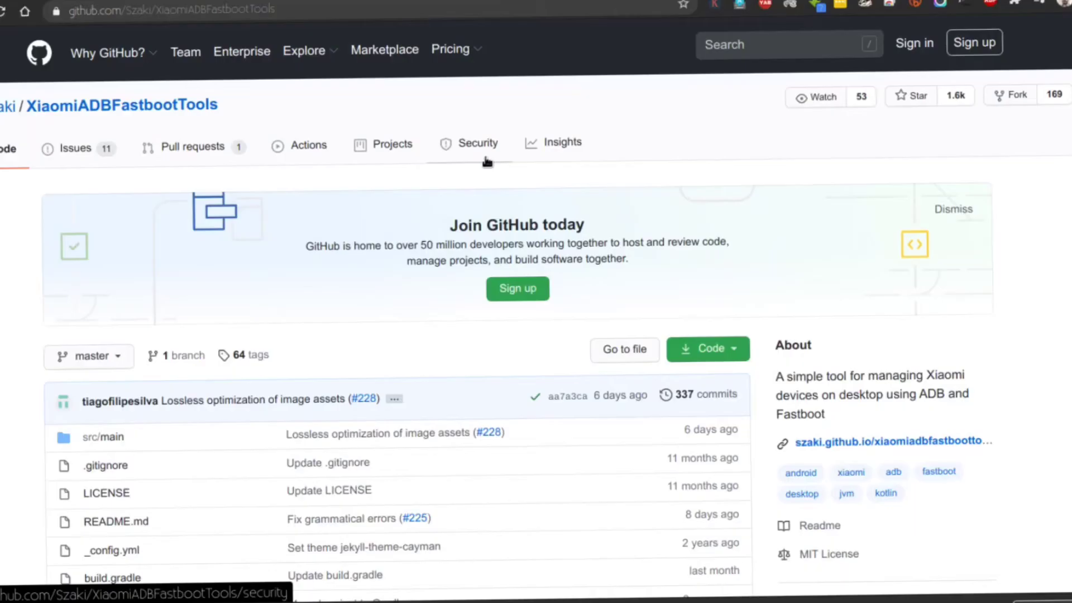
# Open the latest release page for the executable JAR linked in the XiaomiADBFastbootTools README on GitHub and go to its assets
pyautogui.scroll(-10, 487, 162)
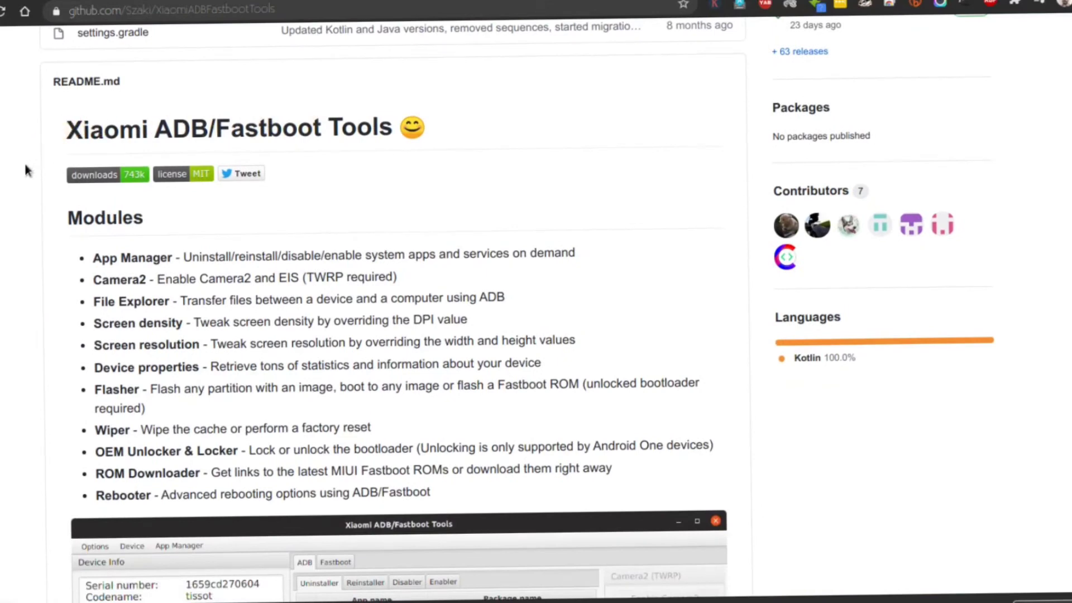
pyautogui.scroll(-8, 28, 238)
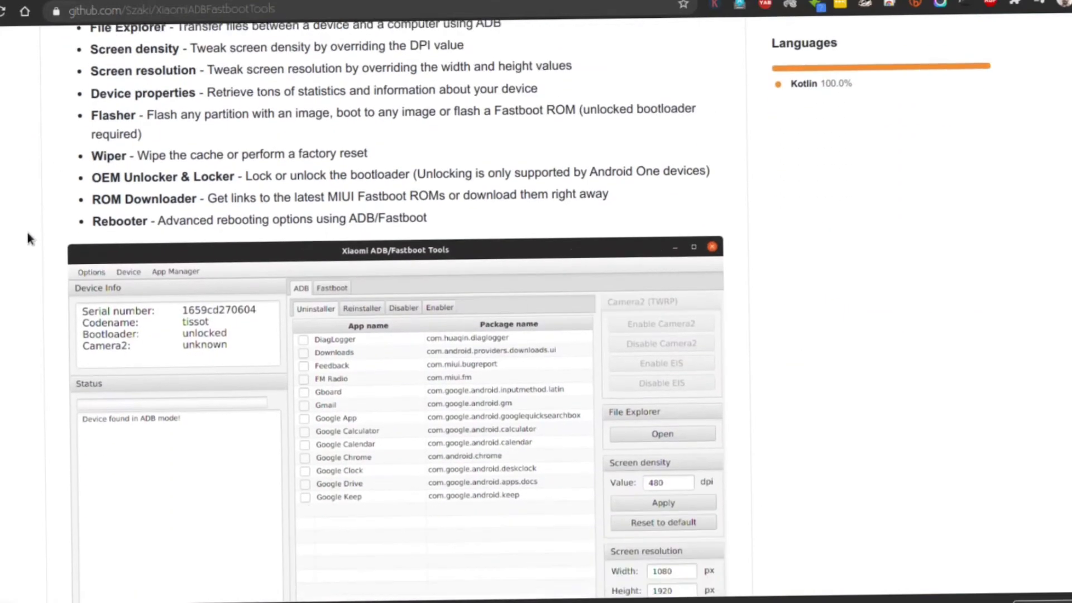
pyautogui.scroll(-4, 28, 238)
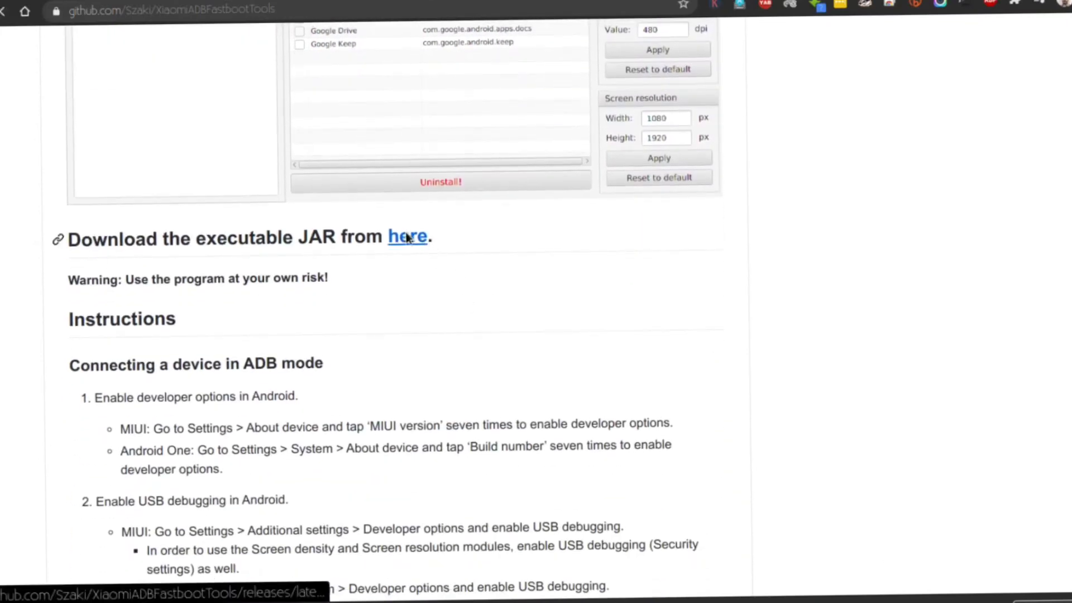
pyautogui.click(407, 236)
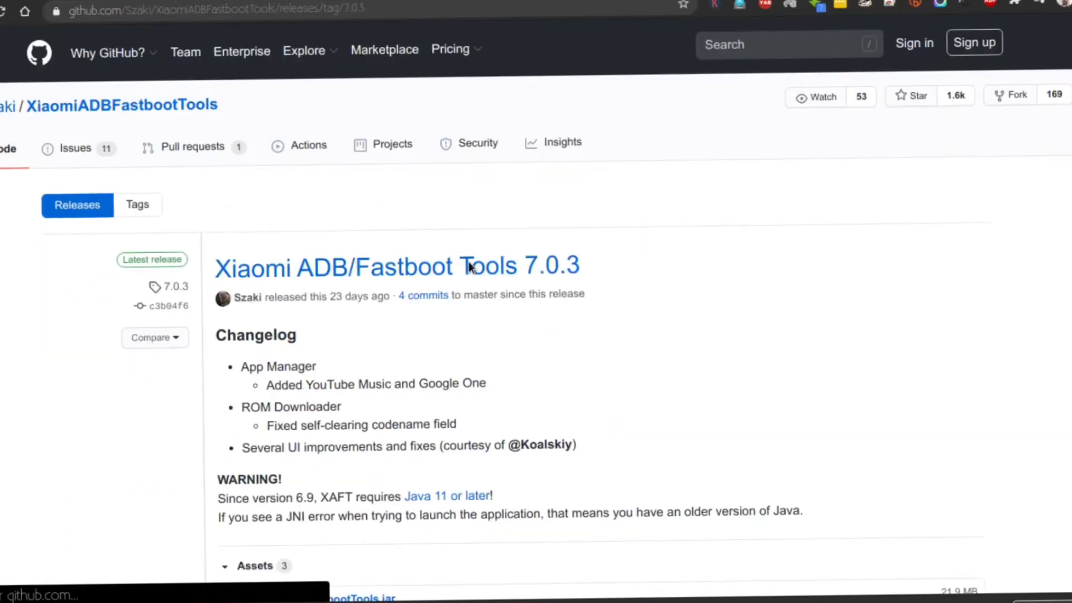
pyautogui.scroll(-1, 469, 266)
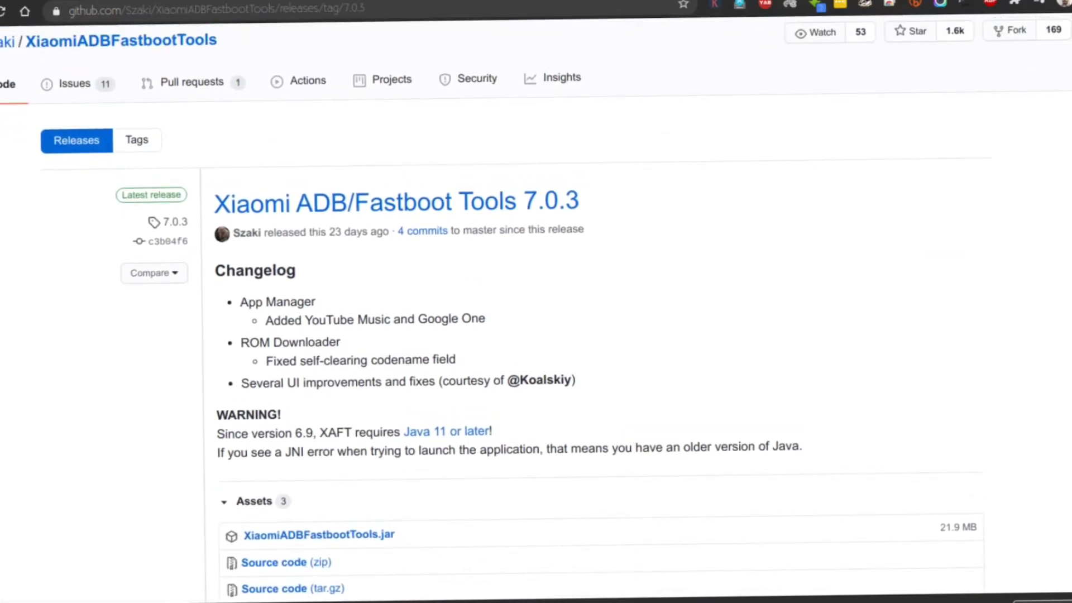
pyautogui.click(134, 599)
pyautogui.click(139, 565)
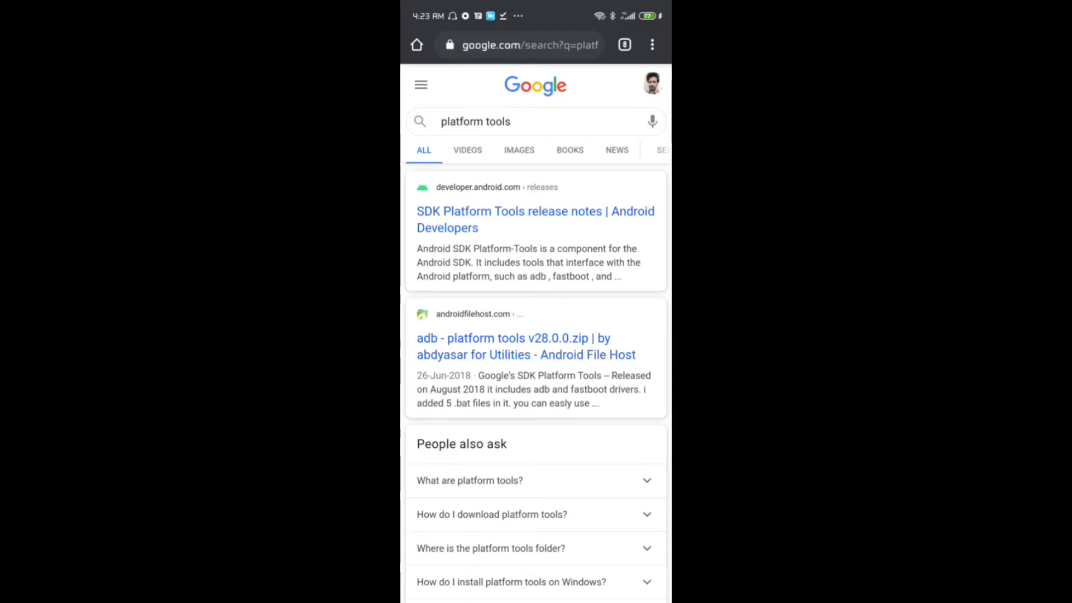
# Open the SDK Platform Tools release notes from the "platform tools" search results in the phone's browser and look through them
pyautogui.click(510, 211)
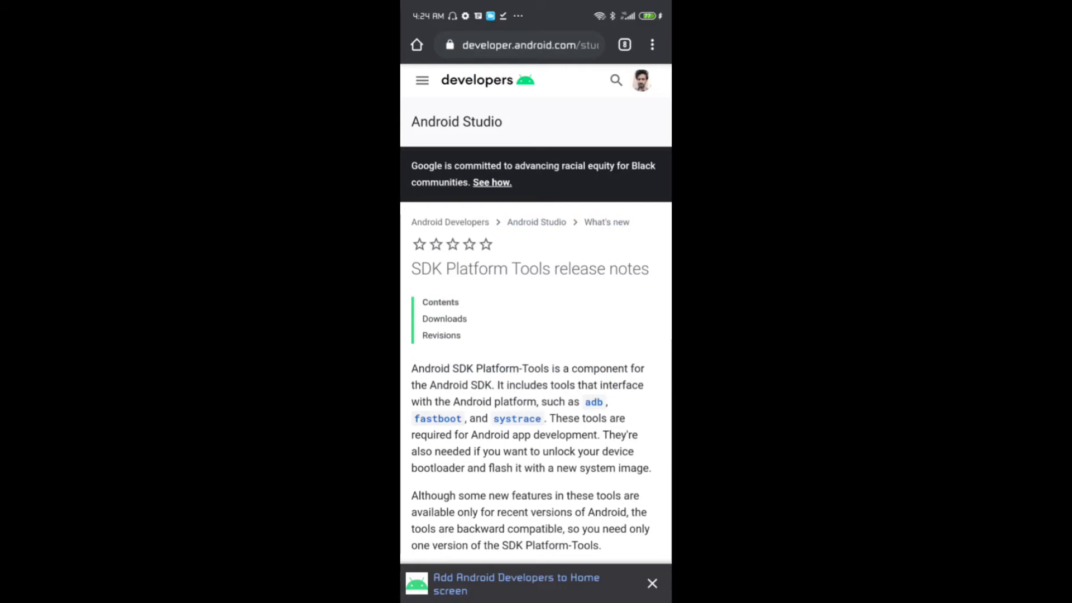
pyautogui.scroll(-10, 536, 335)
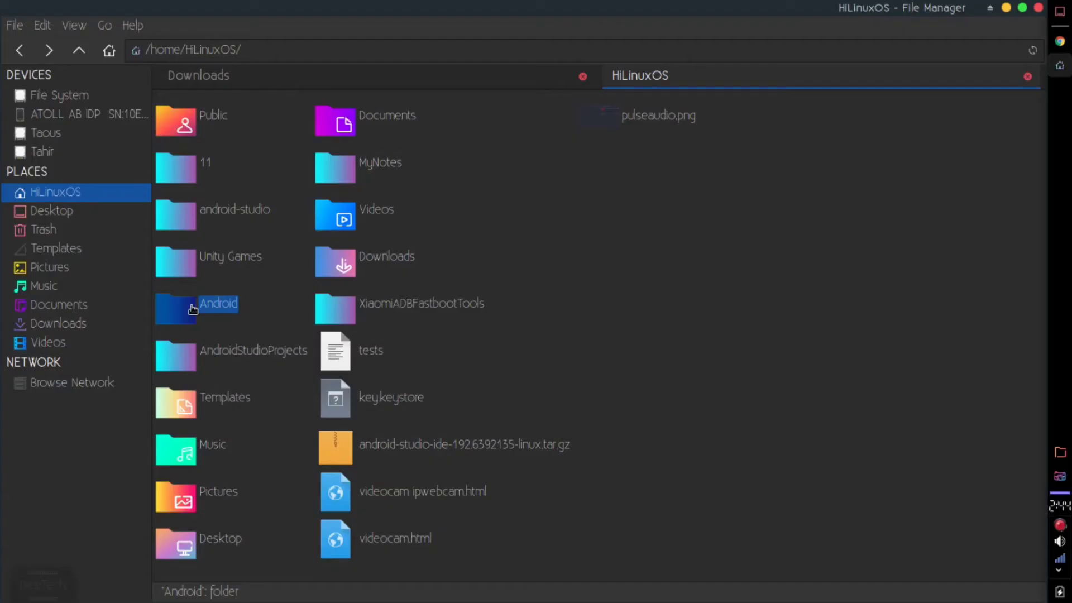
# Open a terminal in the Android/Sdk/platform-tools folder of the home directory from the computer's file manager
pyautogui.doubleClick(192, 308)
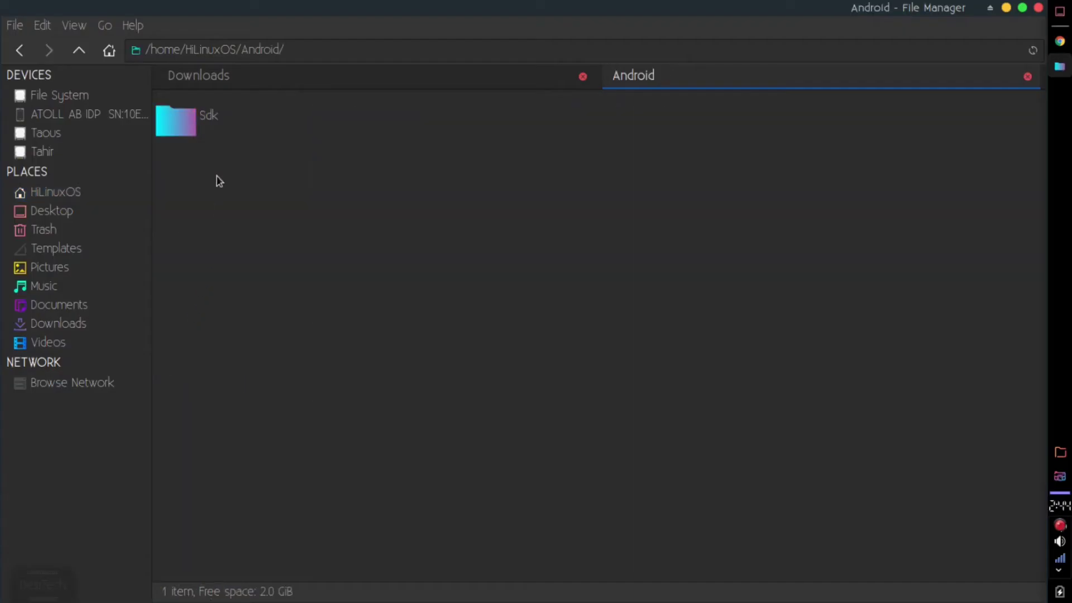
pyautogui.doubleClick(203, 126)
pyautogui.click(224, 124)
pyautogui.doubleClick(224, 124)
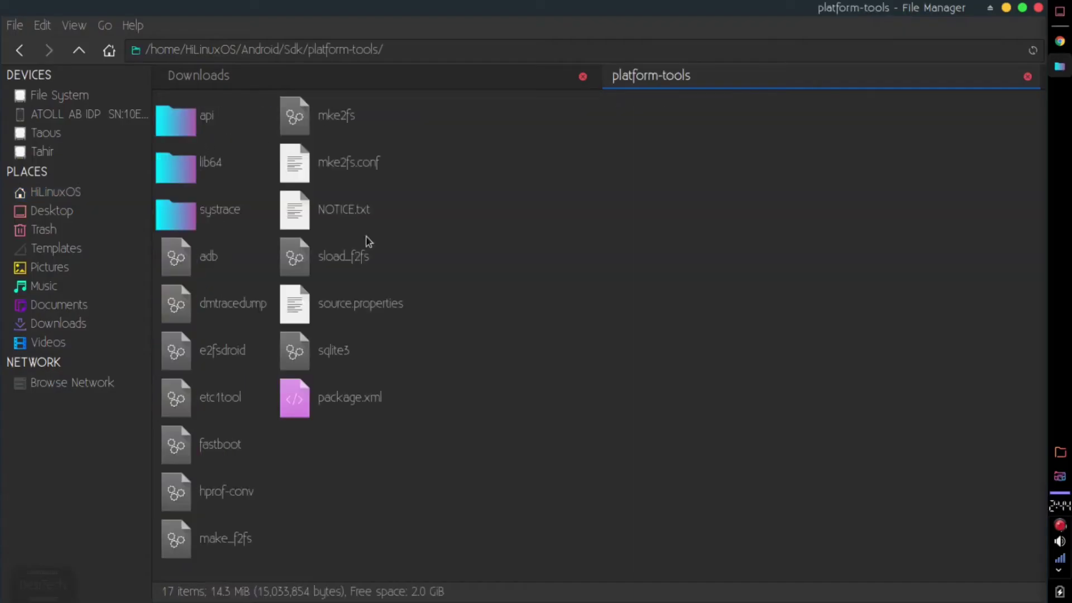
pyautogui.rightClick(466, 306)
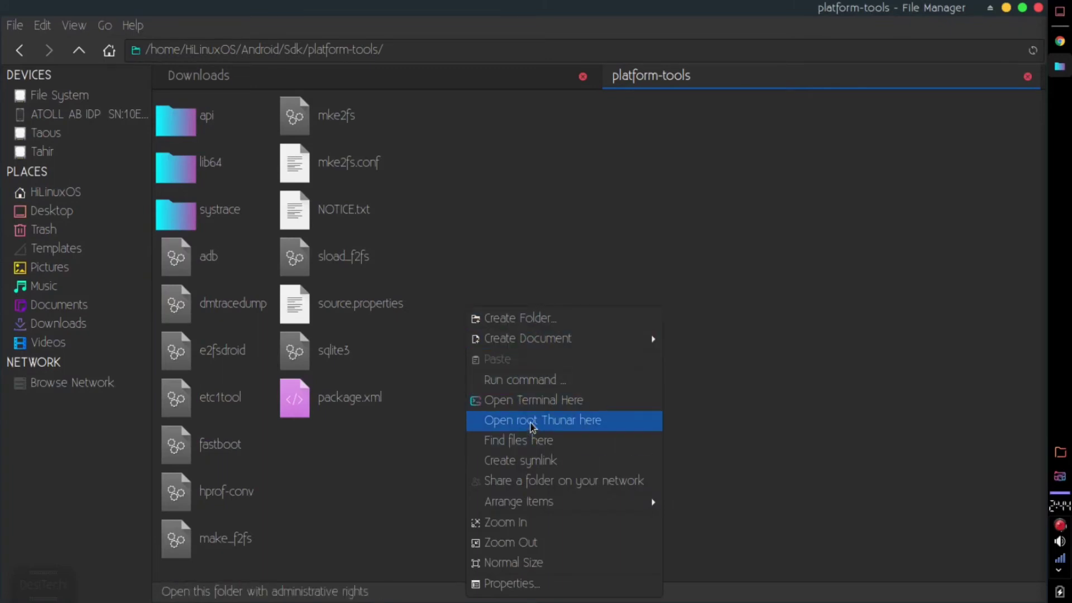
pyautogui.click(531, 404)
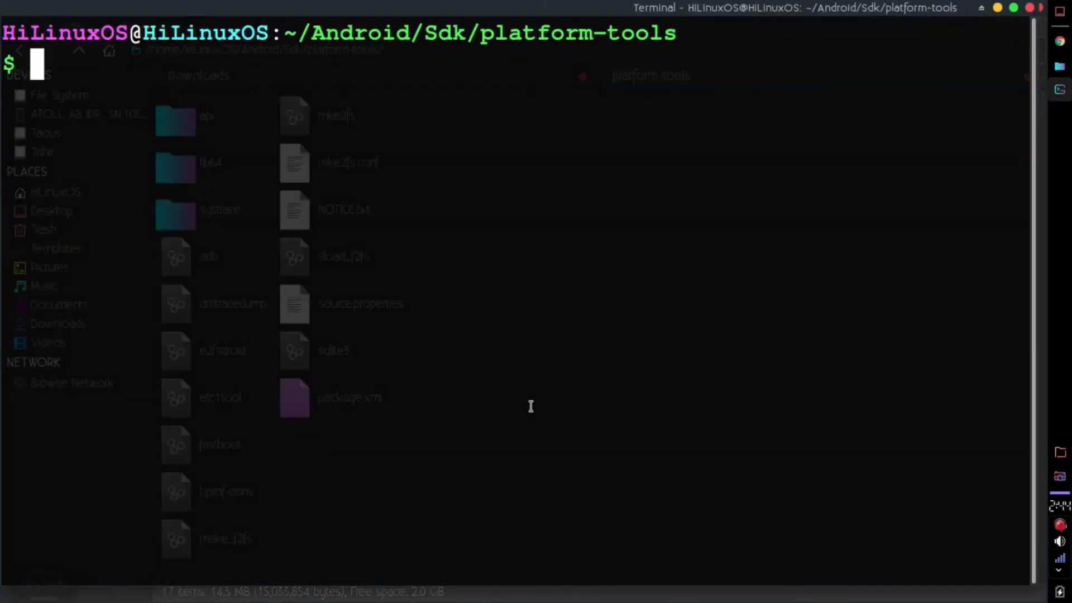
# Rerun an earlier command from the history in the platform-tools terminal
pyautogui.press('Up')
pyautogui.press('Up')
pyautogui.press('Up')
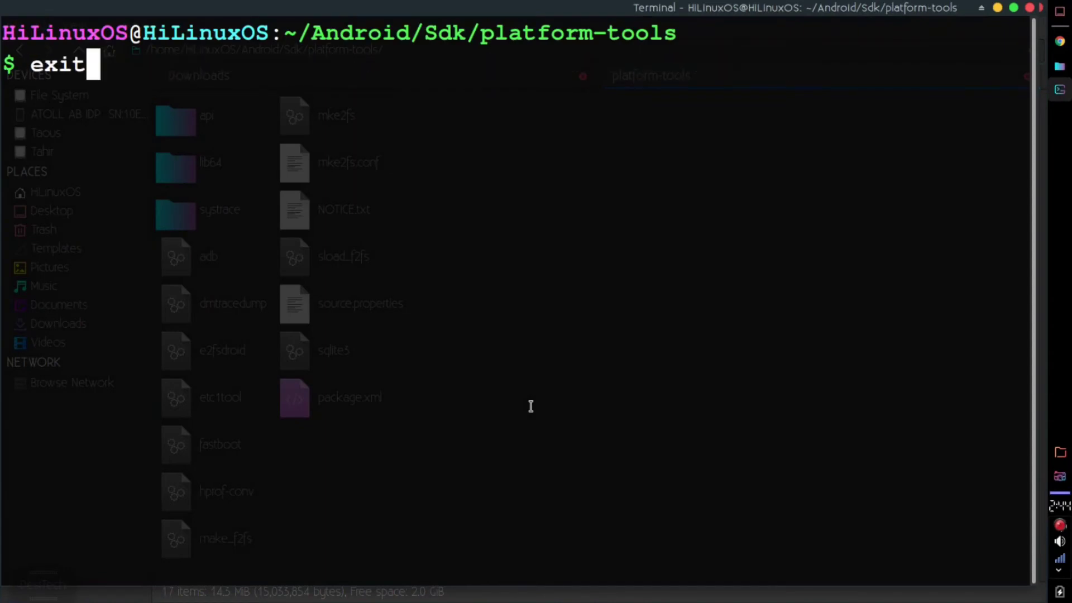
pyautogui.press('Down')
pyautogui.press('Return')
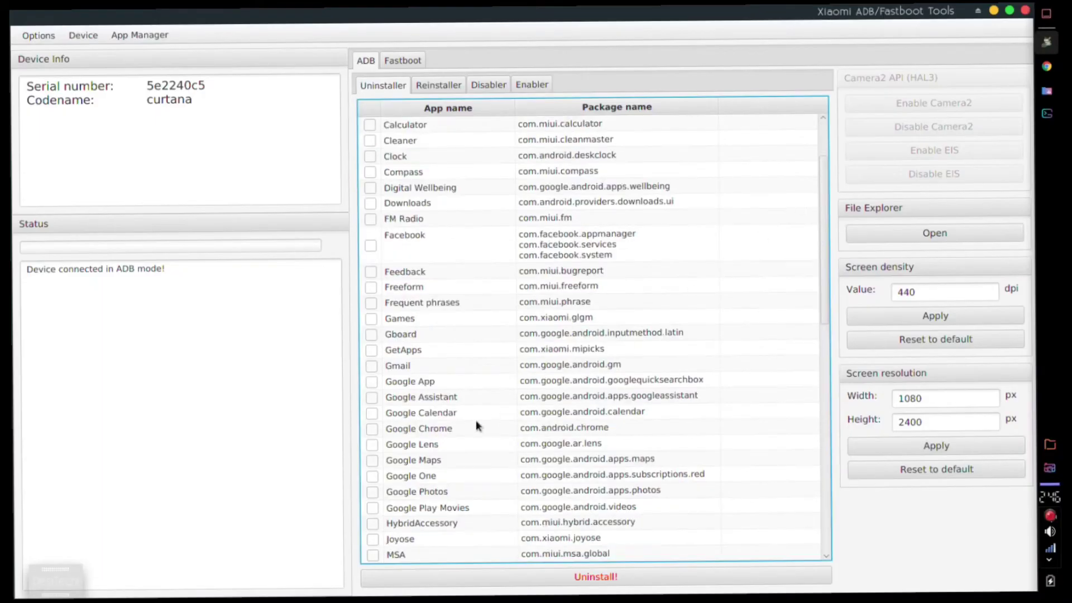
# In Xiaomi ADB/Fastboot Tools, uninstall Google One from the phone and highlight its result in the status log
pyautogui.click(373, 476)
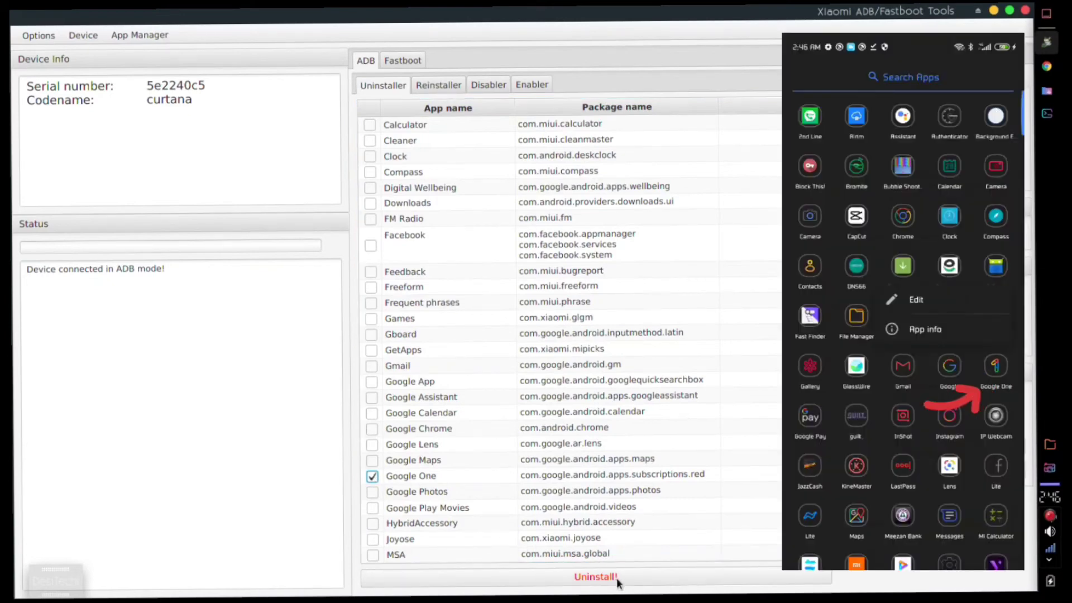
pyautogui.click(617, 581)
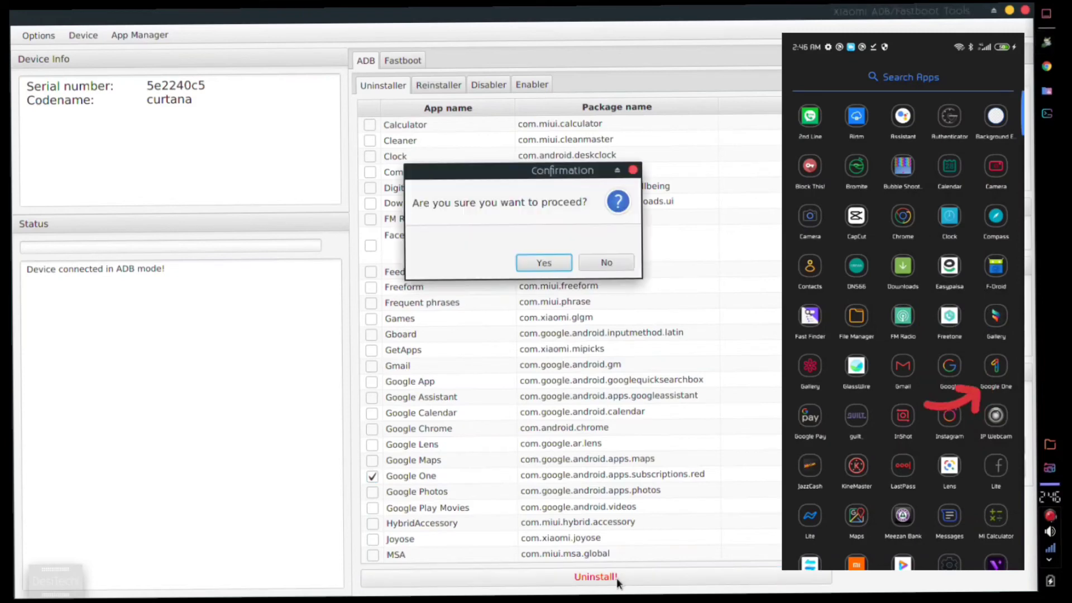
pyautogui.click(546, 263)
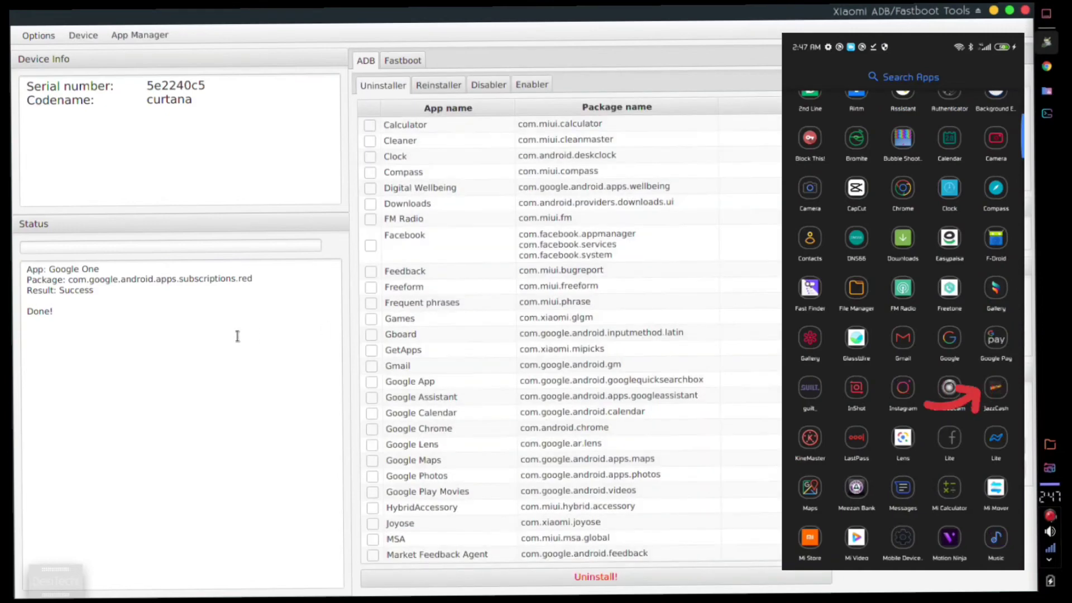
pyautogui.click(60, 303)
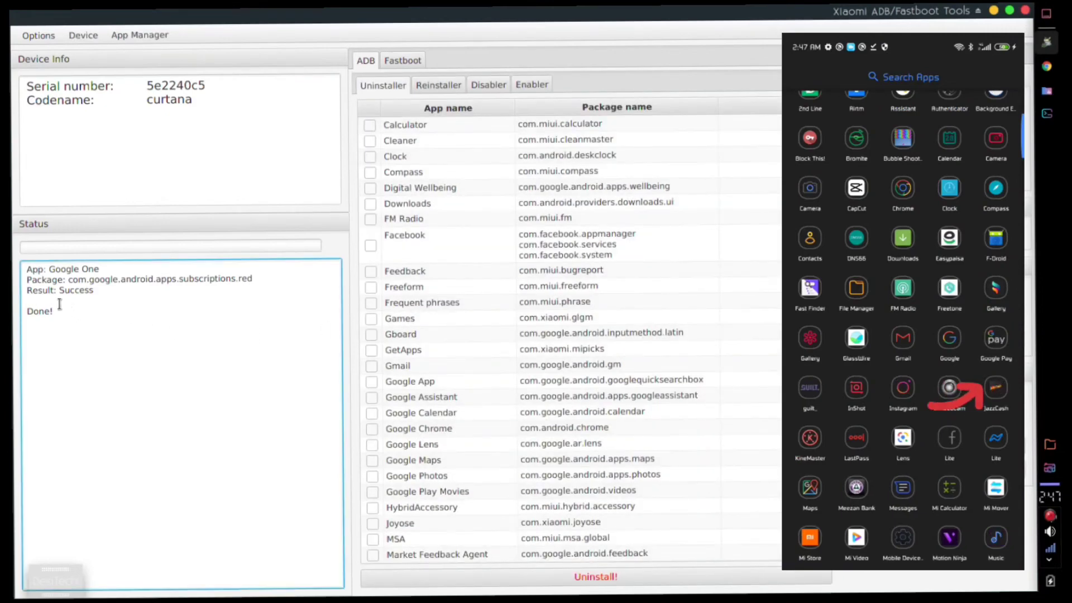
pyautogui.moveTo(59, 304); pyautogui.dragTo(26, 267)
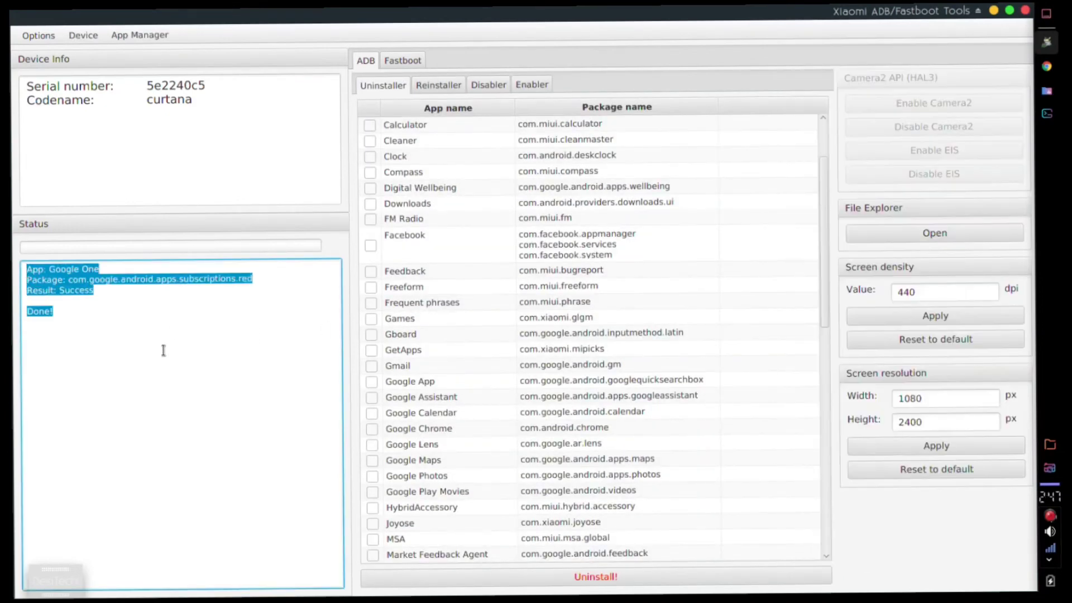
pyautogui.click(164, 350)
# Uninstall Mi Video (com.miui.videoplayer) from the phone and highlight its result in the status log
pyautogui.scroll(-5, 405, 406)
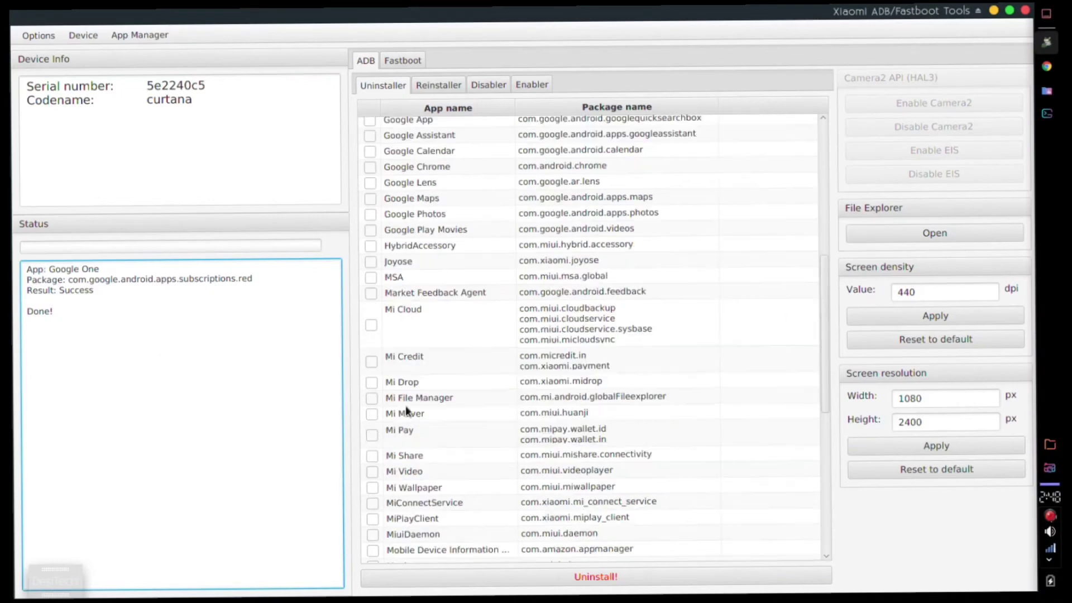
pyautogui.click(372, 472)
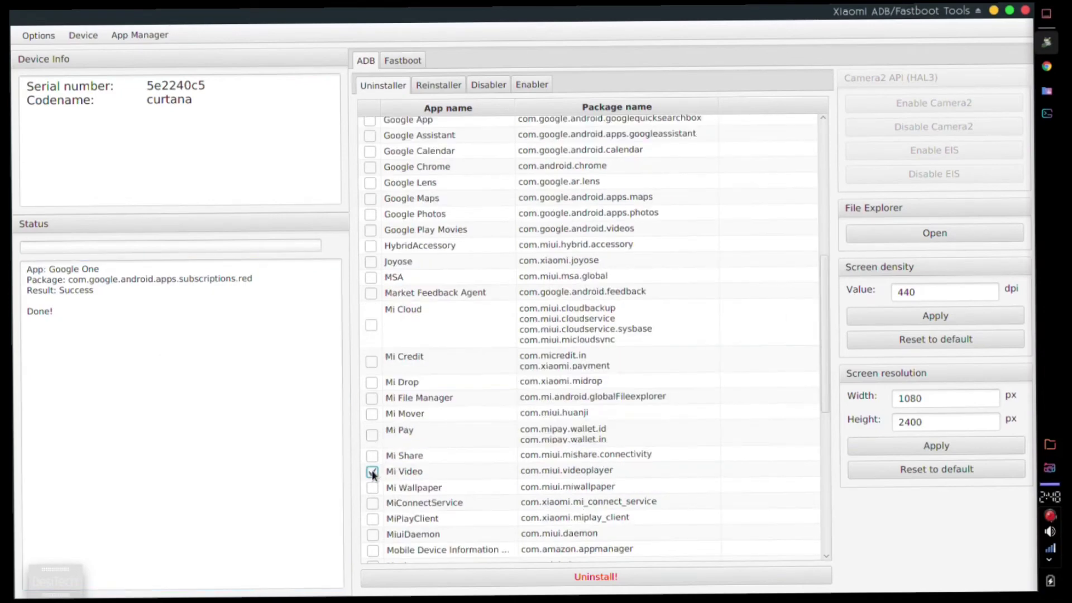
pyautogui.click(603, 577)
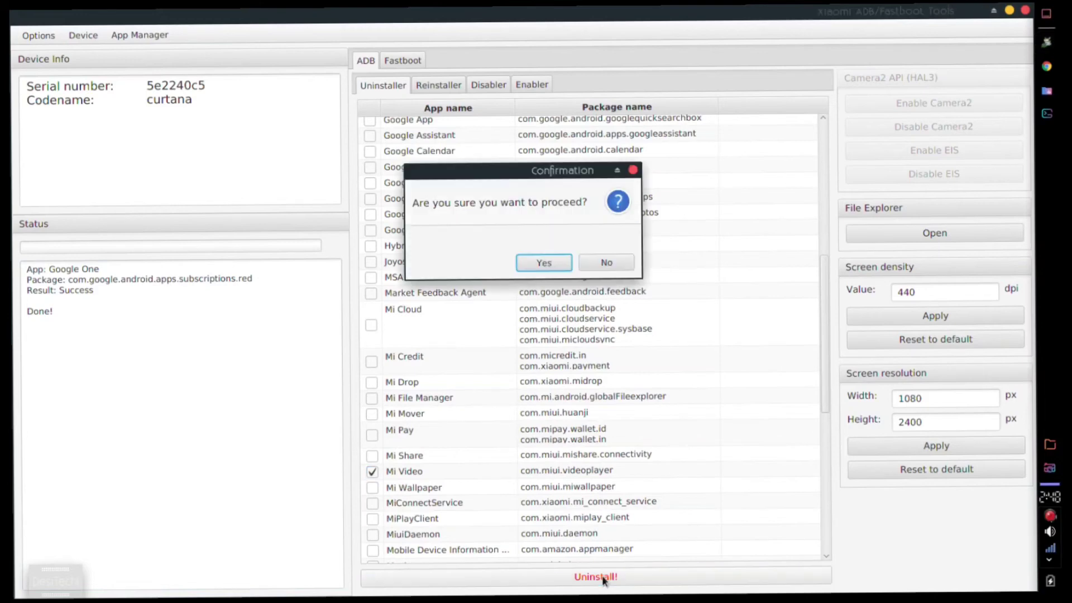
pyautogui.click(551, 263)
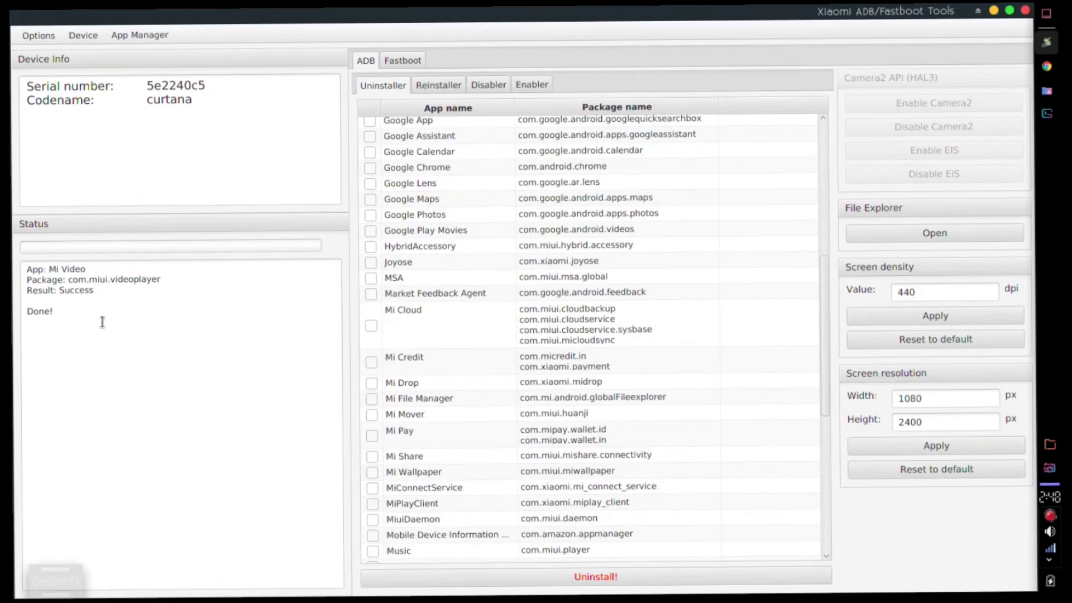
pyautogui.moveTo(75, 318); pyautogui.dragTo(28, 270)
pyautogui.click(228, 370)
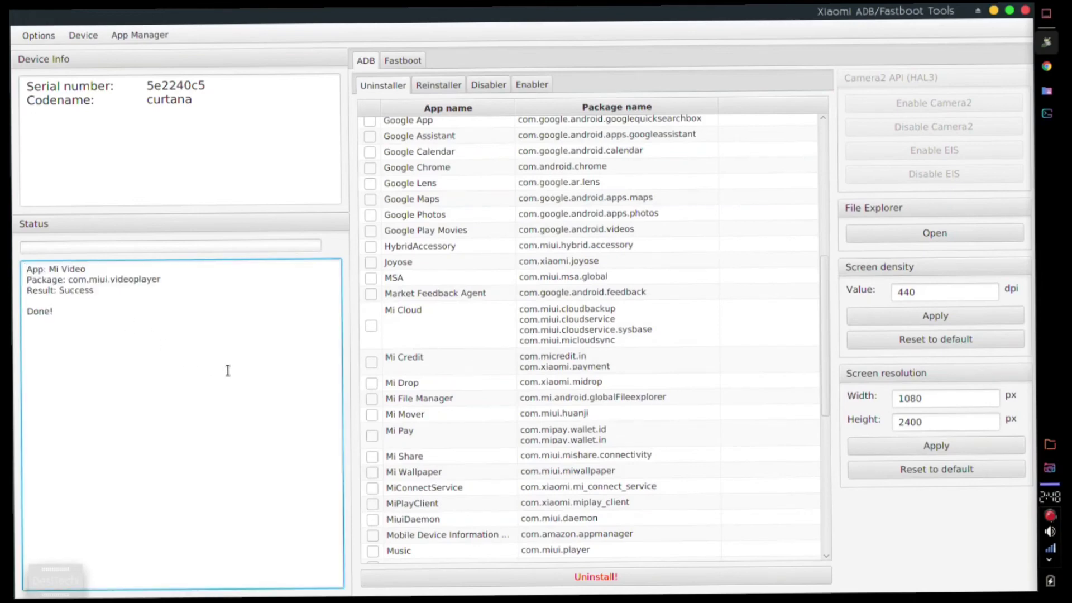
# Uninstall Mi Mover (com.miui.huanji) from the phone and highlight its result in the status log
pyautogui.click(371, 414)
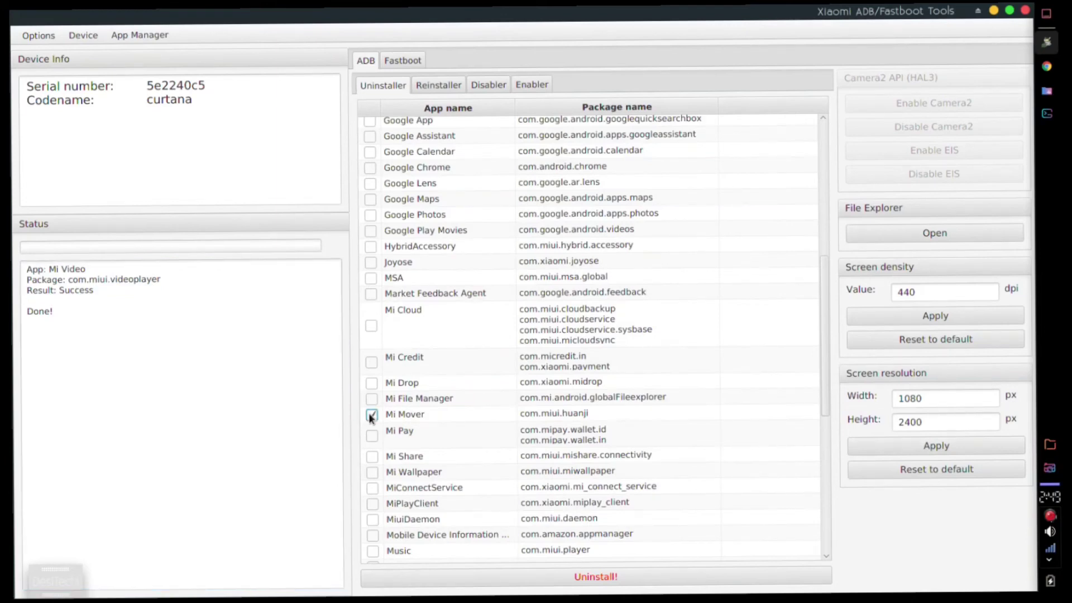
pyautogui.click(596, 577)
pyautogui.click(545, 262)
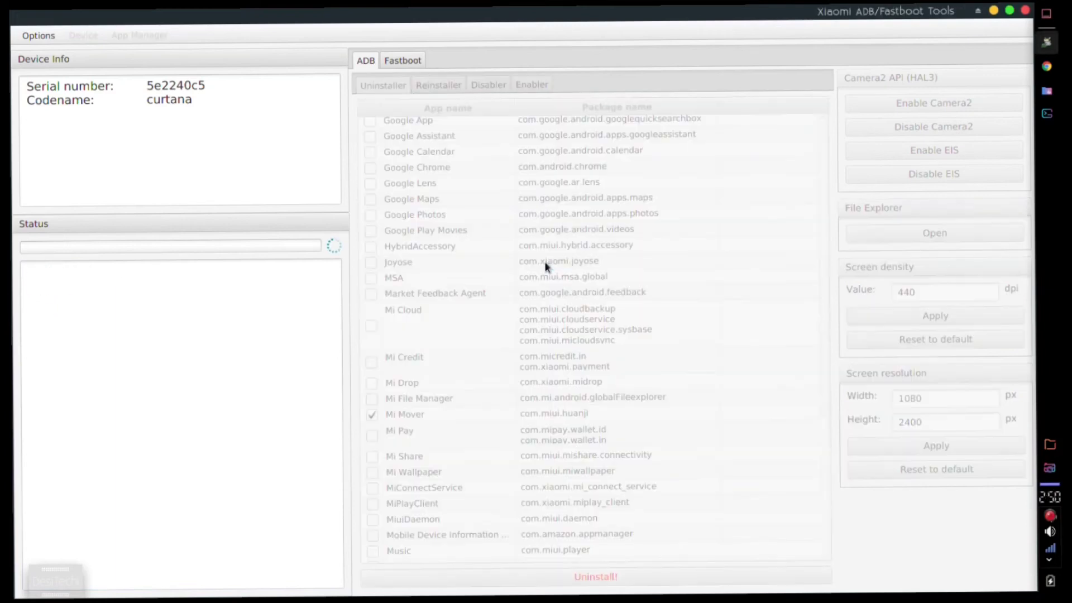
pyautogui.moveTo(67, 315); pyautogui.dragTo(28, 269)
pyautogui.click(85, 322)
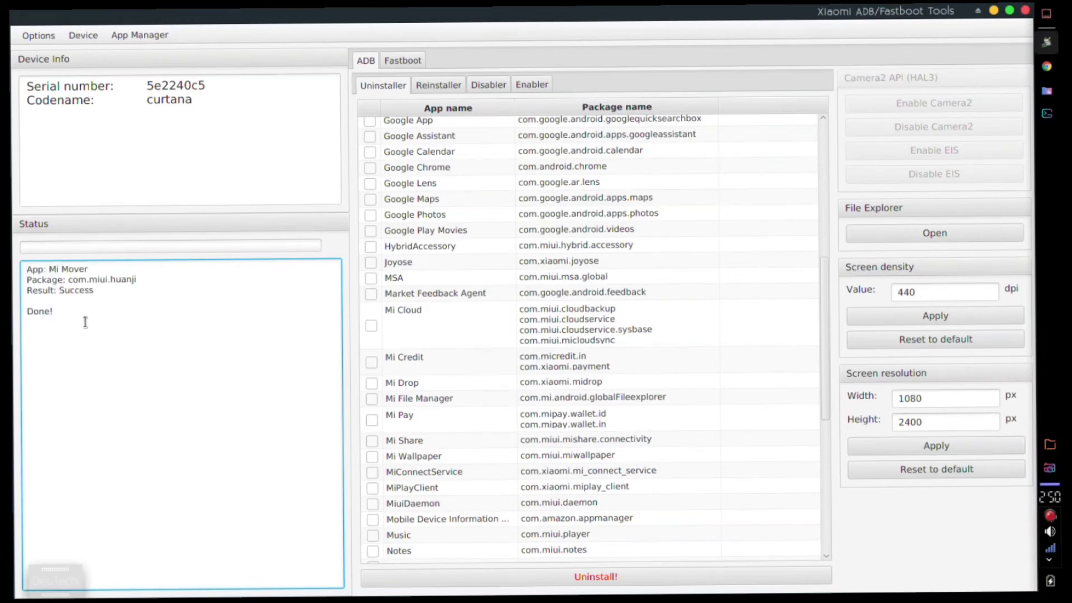
# Uninstall SoterService (com.tencent.soter.soterserver) from the phone and highlight its result in the status log
pyautogui.scroll(-5, 413, 394)
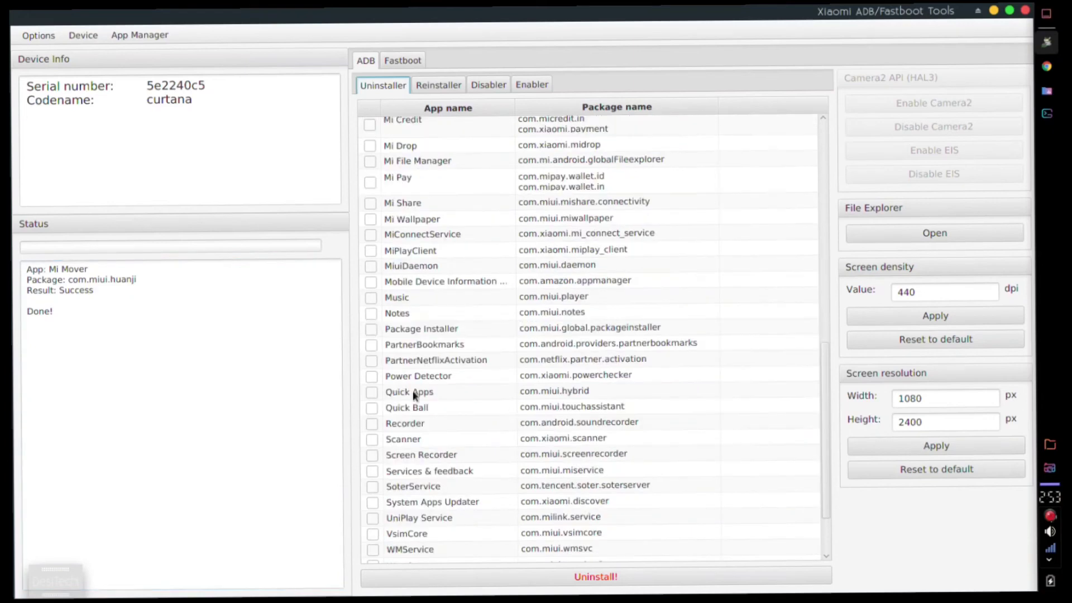
pyautogui.click(372, 488)
pyautogui.click(578, 577)
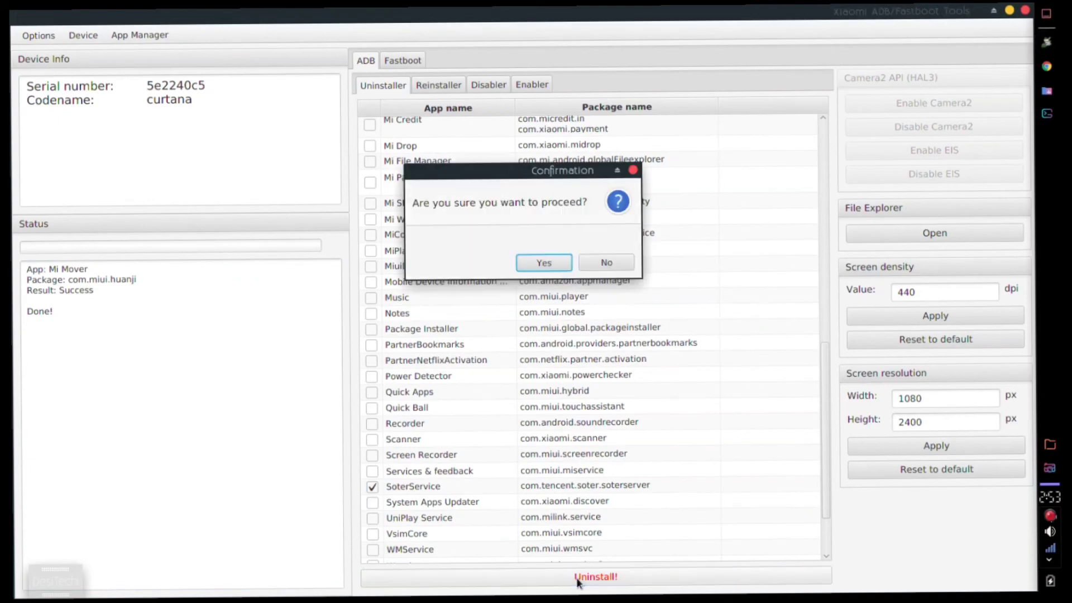
pyautogui.click(544, 267)
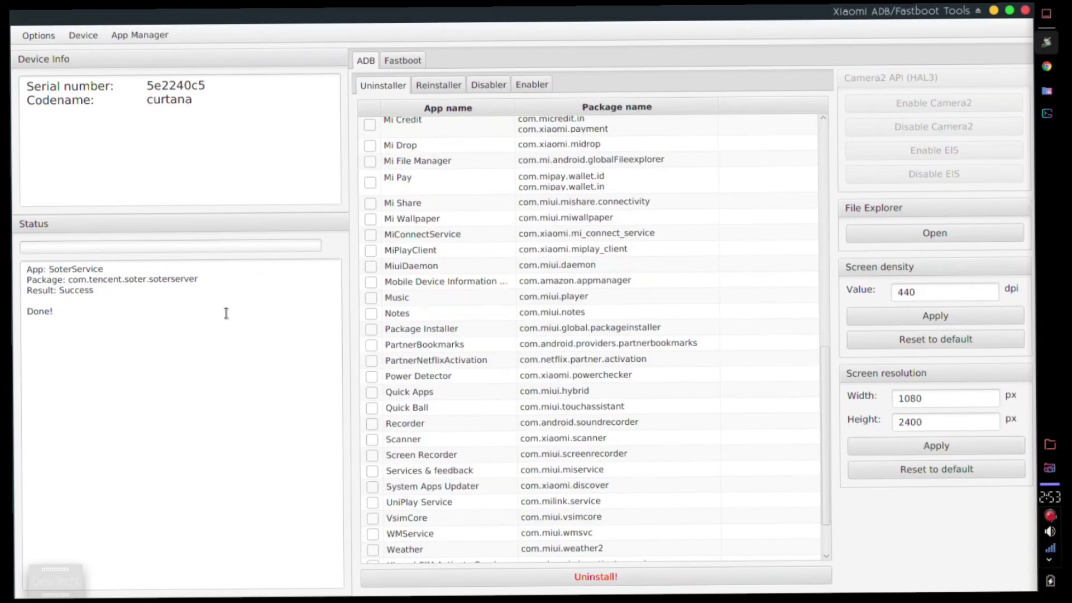
pyautogui.moveTo(89, 315); pyautogui.dragTo(24, 271)
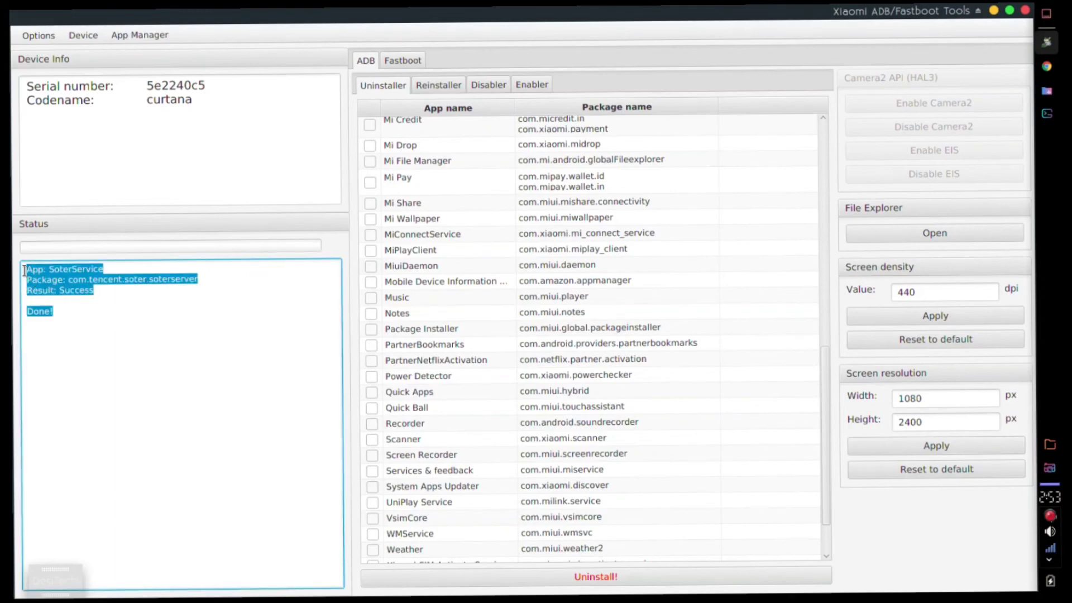
pyautogui.click(151, 313)
# Reinstall SoterService from the list of removed apps and highlight its result in the status log
pyautogui.click(431, 85)
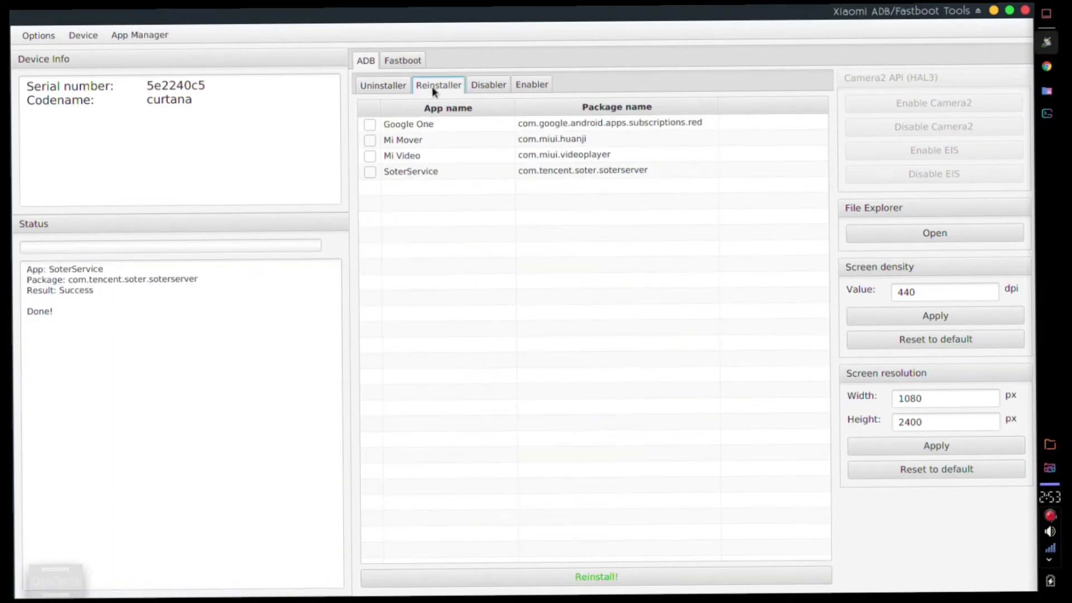
pyautogui.click(370, 172)
pyautogui.click(599, 572)
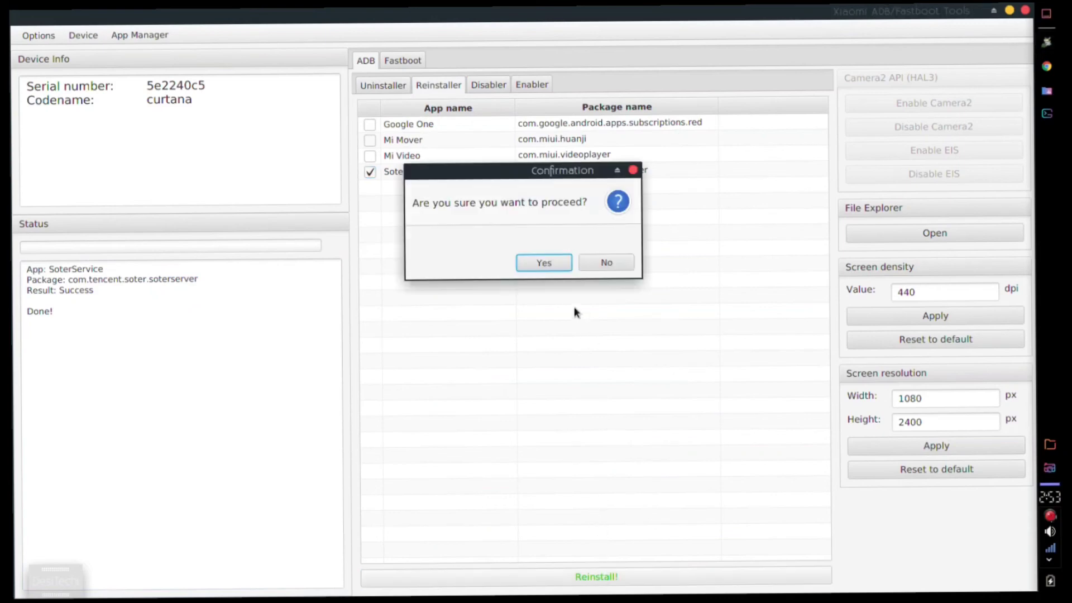
pyautogui.click(550, 267)
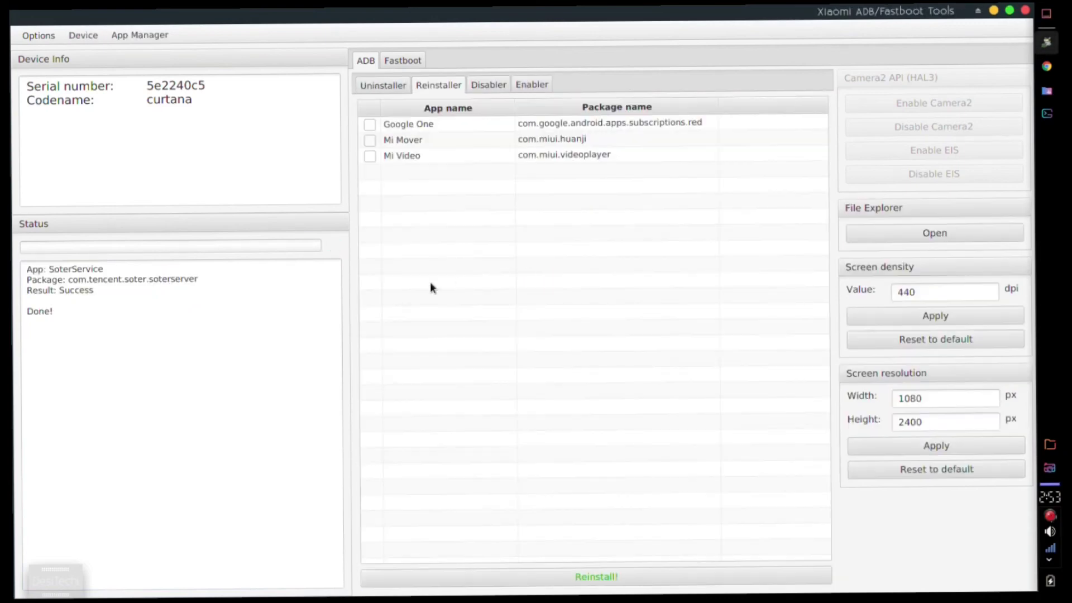
pyautogui.moveTo(55, 311); pyautogui.dragTo(27, 267)
pyautogui.click(171, 330)
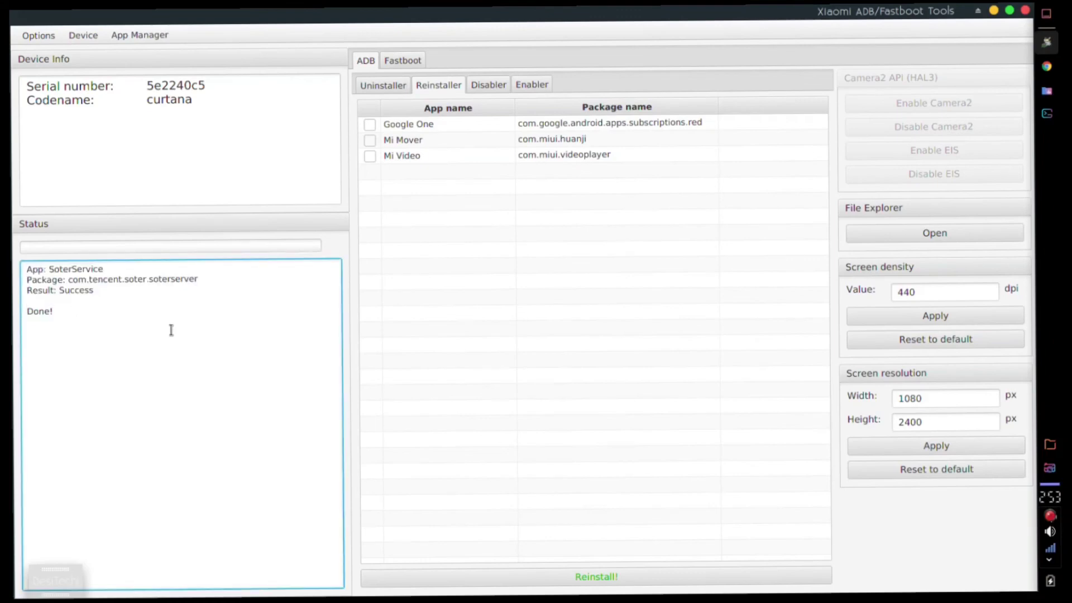
# Examine which apps are offered for uninstalling, disabling and enabling, comparing the three lists
pyautogui.click(393, 85)
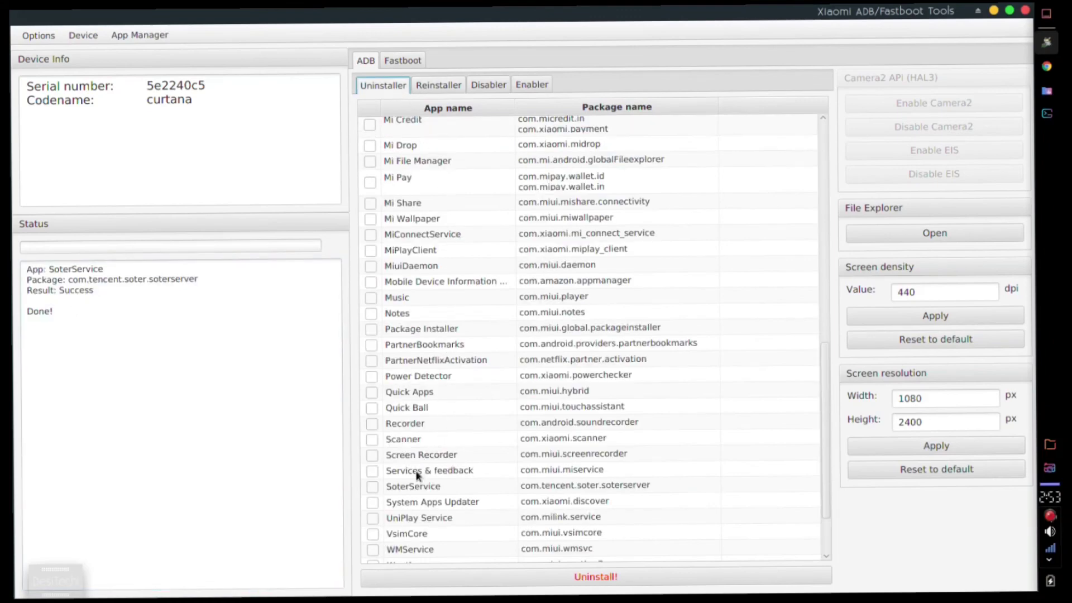
pyautogui.click(490, 87)
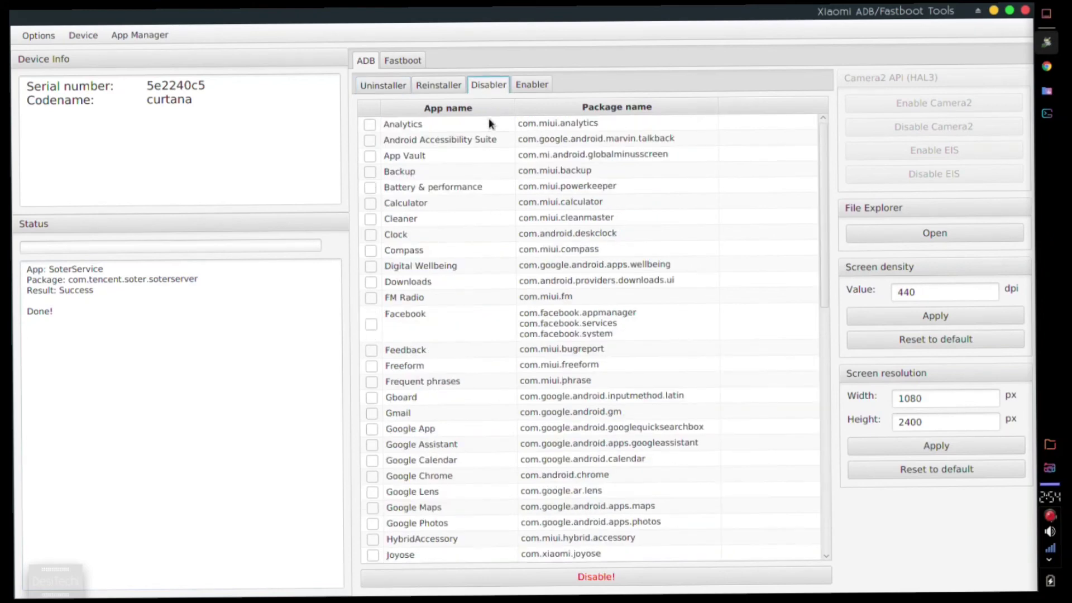
pyautogui.scroll(-5, 491, 202)
pyautogui.scroll(-7, 490, 202)
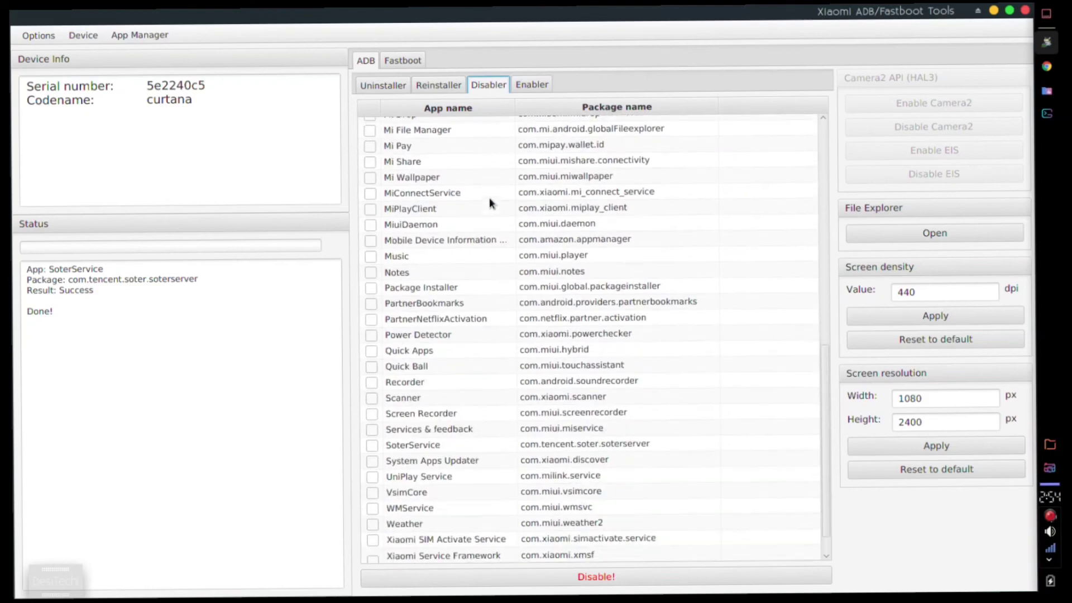
pyautogui.click(533, 85)
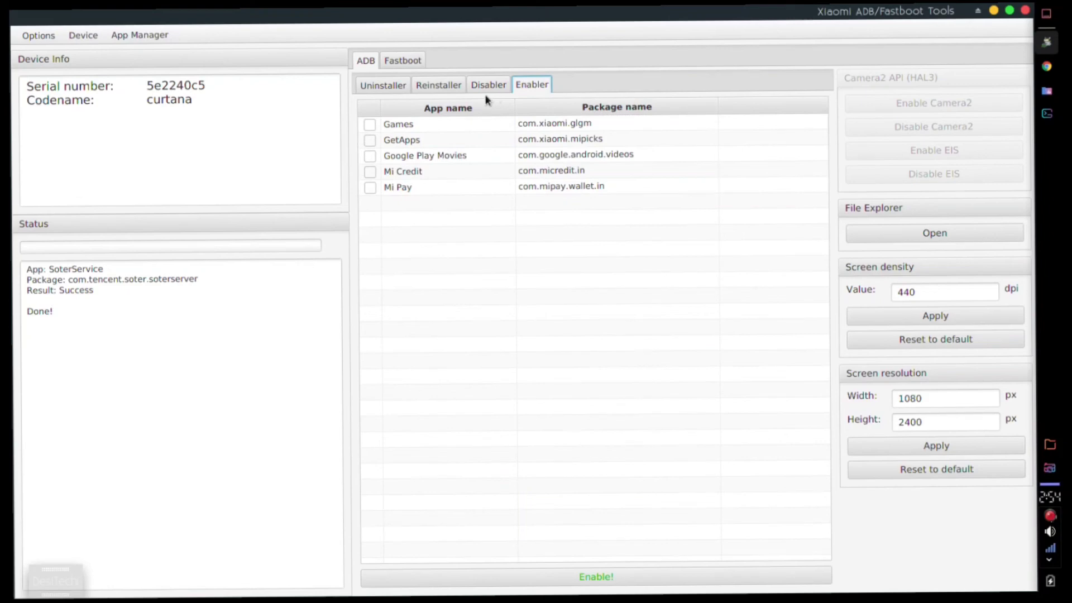
pyautogui.click(370, 126)
pyautogui.click(384, 88)
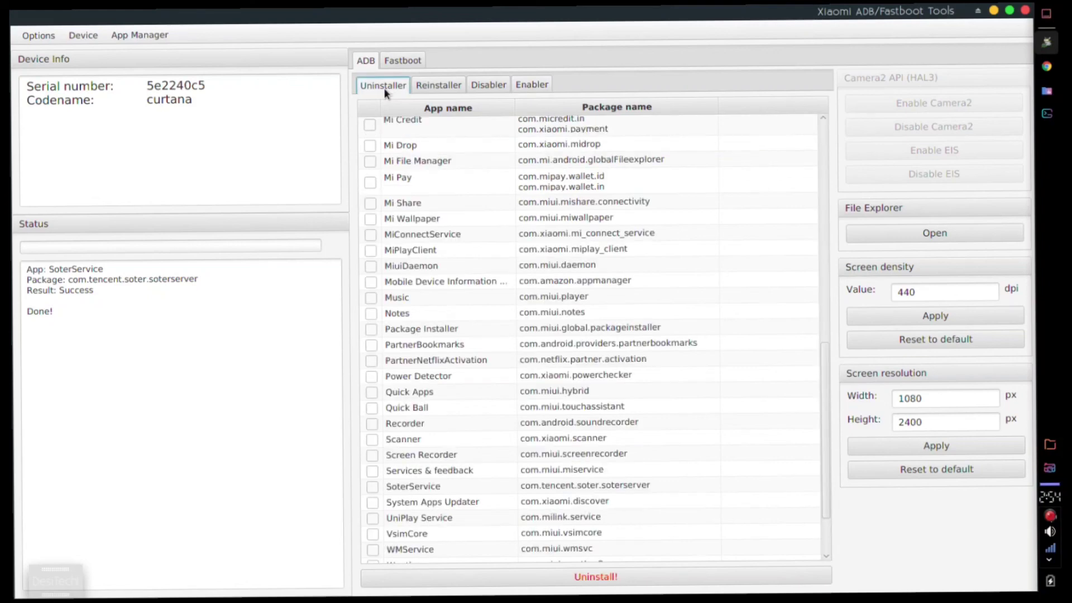
pyautogui.click(520, 87)
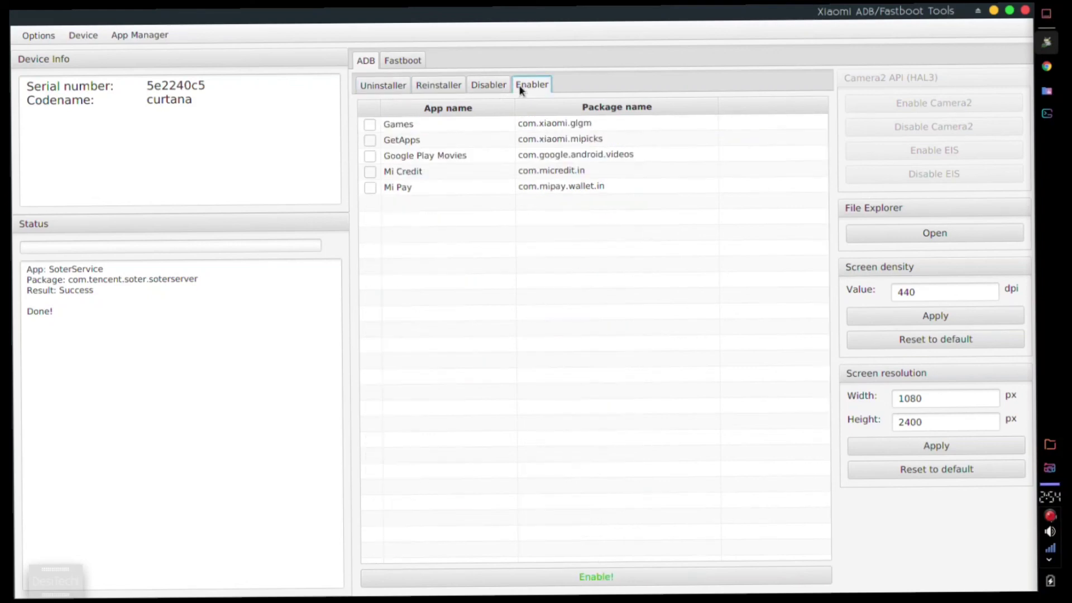
# Uninstall the Games app (com.xiaomi.glgm) from the phone
pyautogui.click(366, 89)
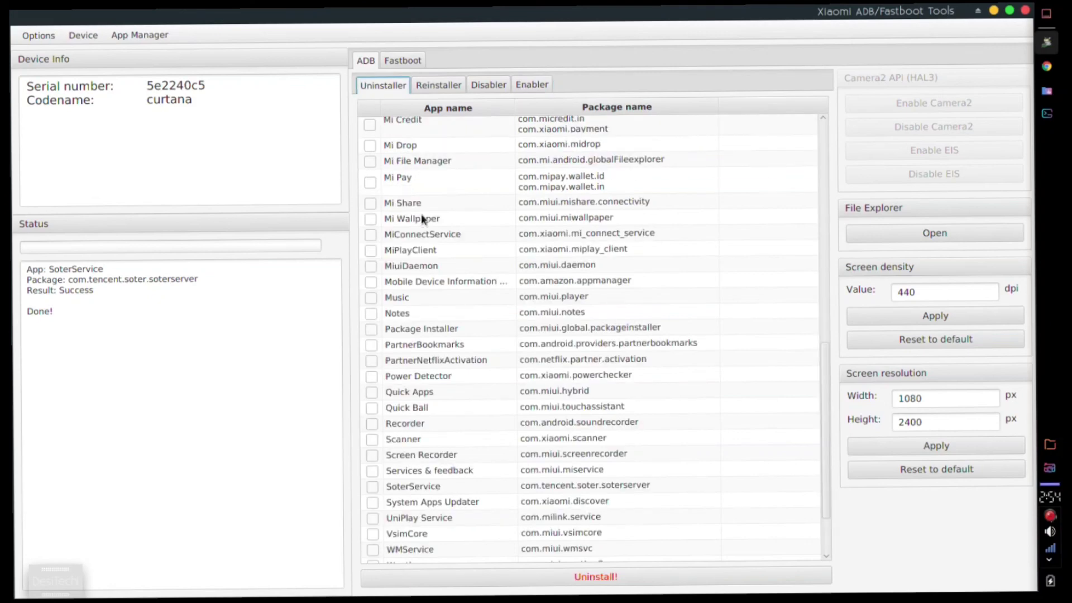
pyautogui.scroll(10, 423, 219)
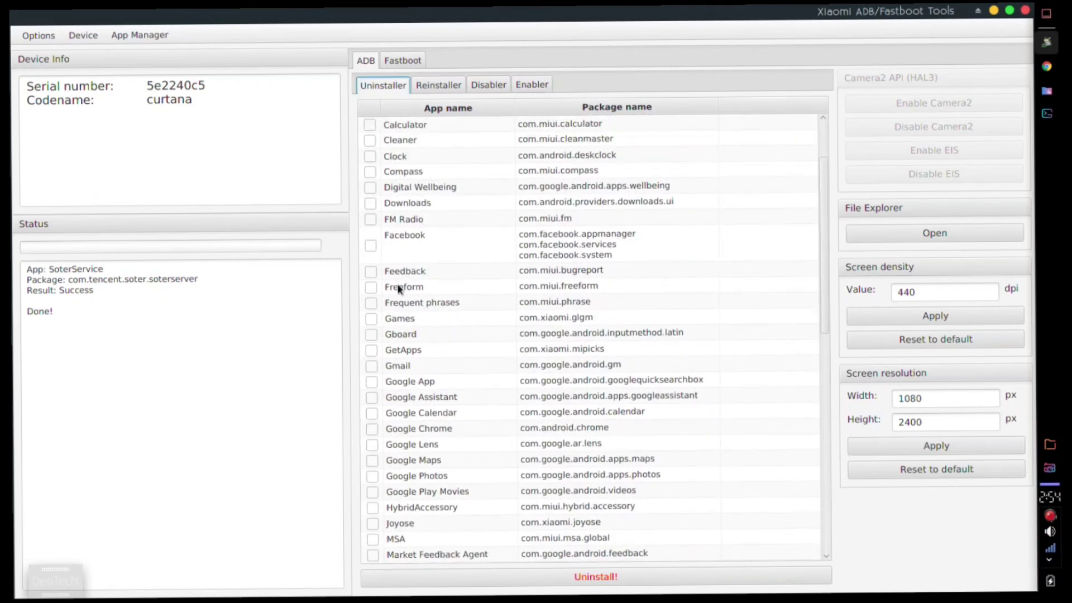
pyautogui.click(370, 321)
pyautogui.click(570, 575)
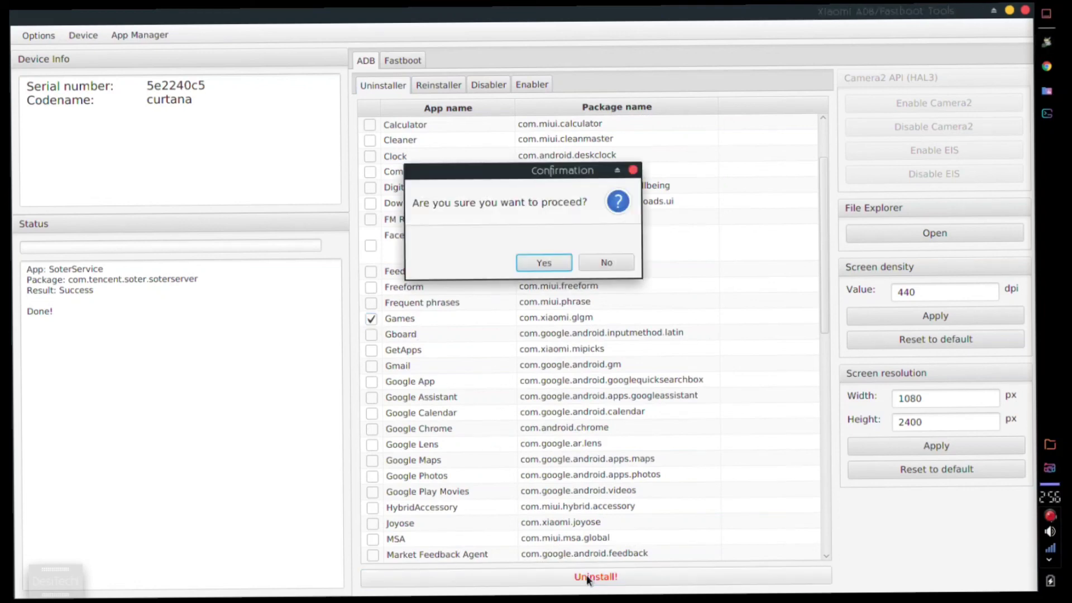
pyautogui.click(535, 260)
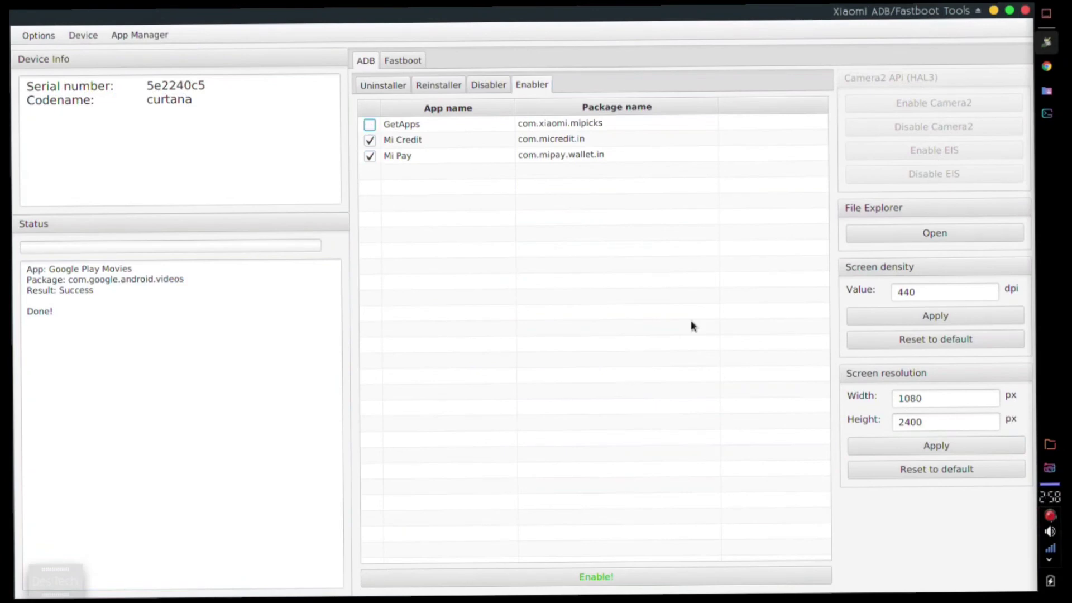
# Try to enable Mi Credit and Mi Pay, and uninstall Mi Pay, highlighting its result in the status log
pyautogui.click(611, 576)
pyautogui.click(400, 87)
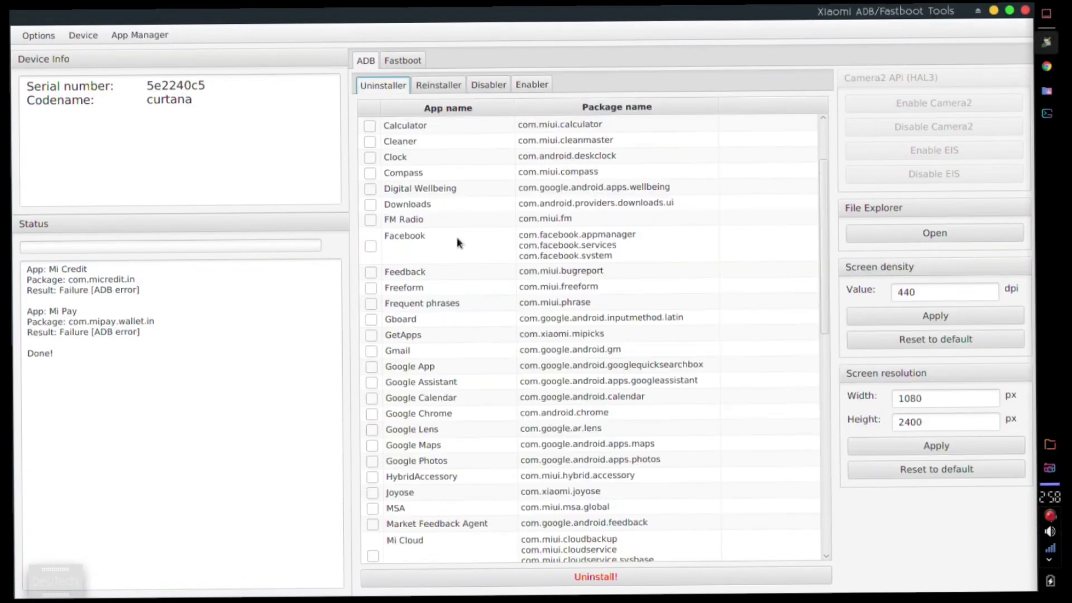
pyautogui.scroll(-3, 383, 446)
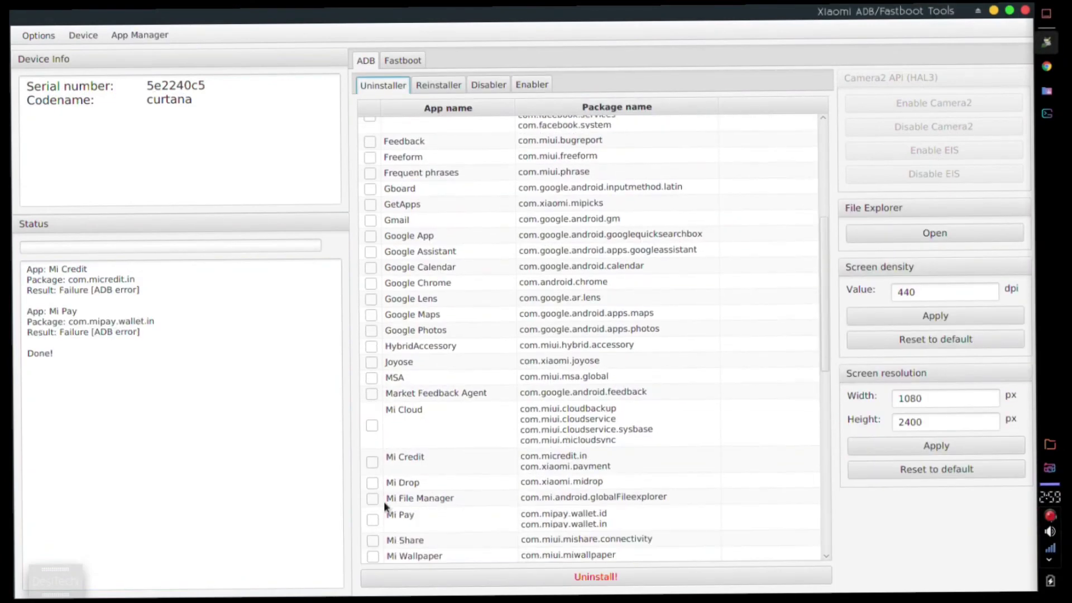
pyautogui.click(373, 512)
pyautogui.click(595, 576)
pyautogui.click(547, 266)
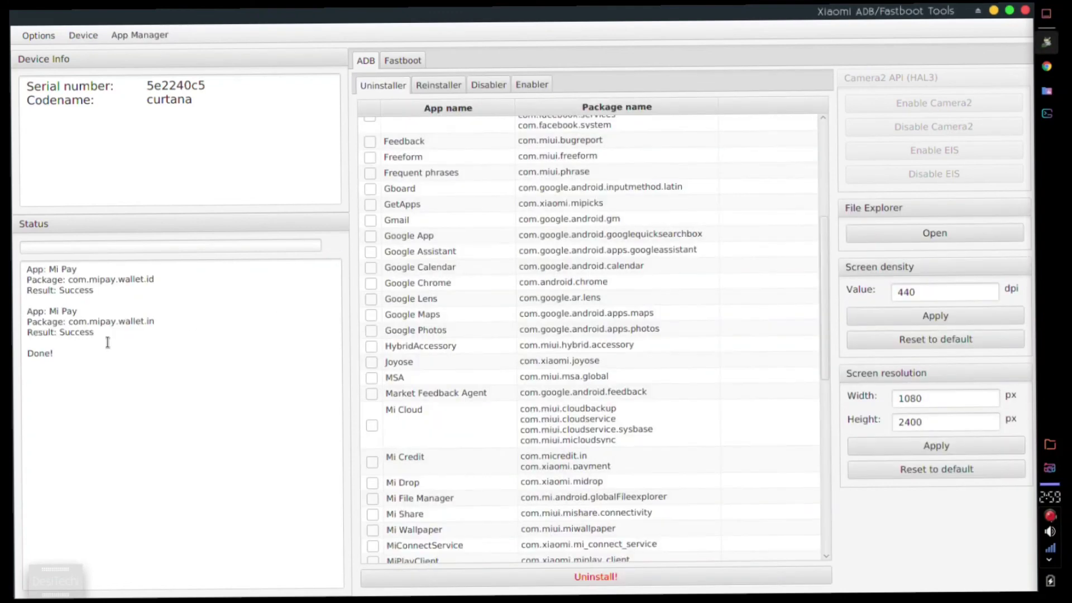
pyautogui.moveTo(108, 337); pyautogui.dragTo(27, 269)
pyautogui.click(203, 369)
# Check the list of disabled apps and uninstall Mi Credit with both of its packages
pyautogui.click(532, 85)
pyautogui.click(387, 92)
pyautogui.scroll(-1, 430, 302)
pyautogui.click(372, 438)
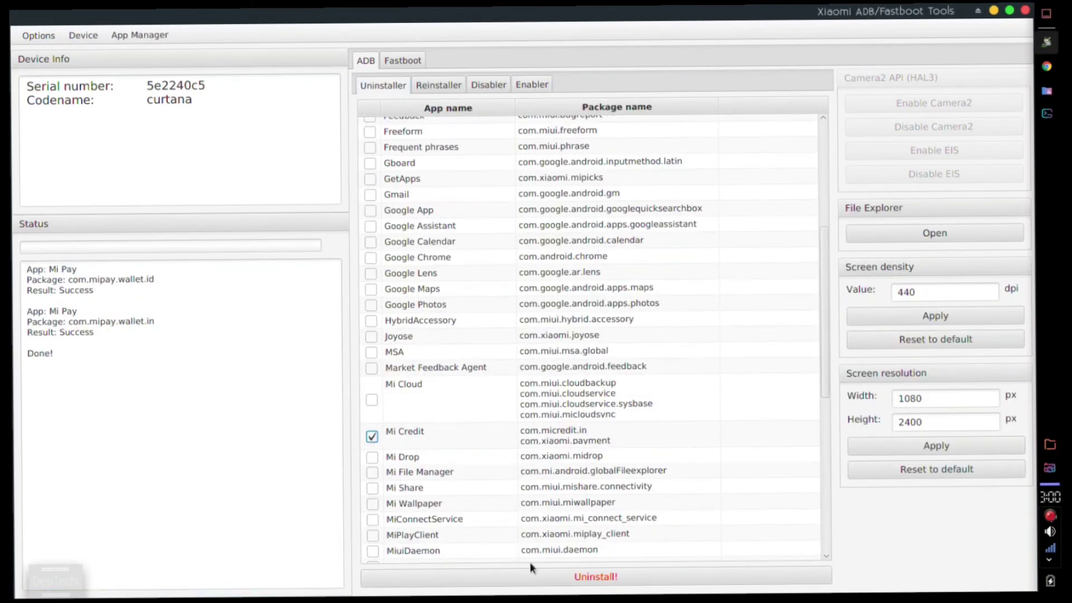
pyautogui.click(533, 576)
pyautogui.click(543, 264)
# Enable the disabled GetApps app (com.xiaomi.mipicks)
pyautogui.click(531, 85)
pyautogui.click(370, 124)
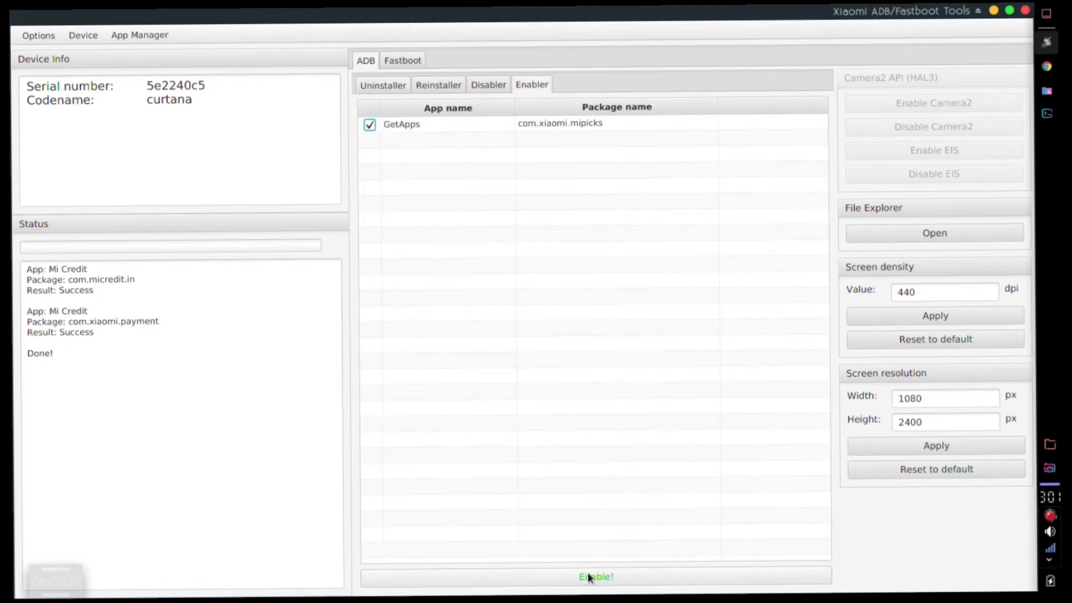
pyautogui.click(594, 576)
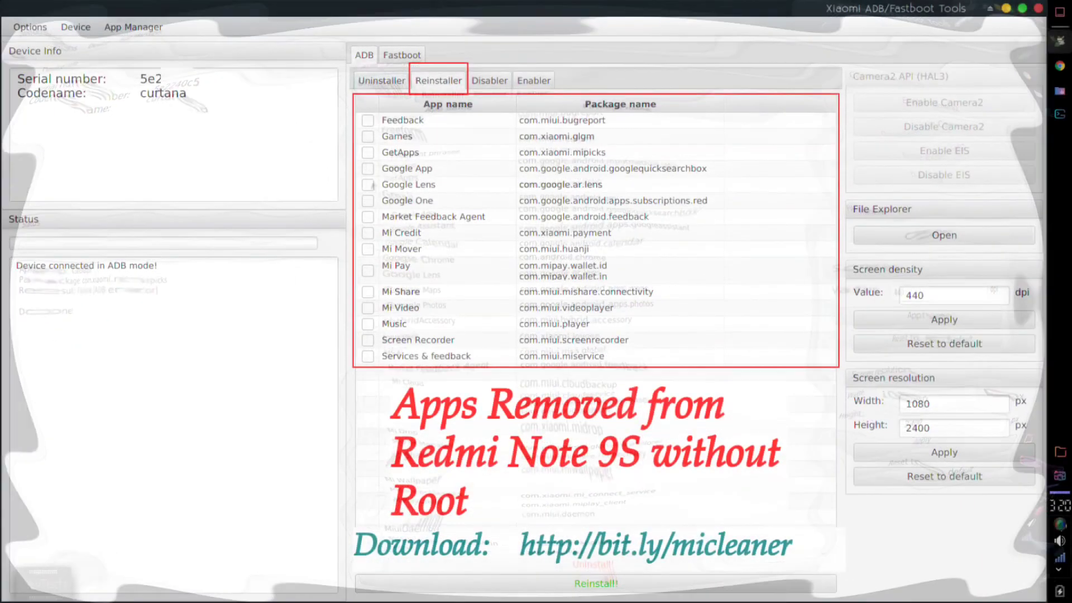